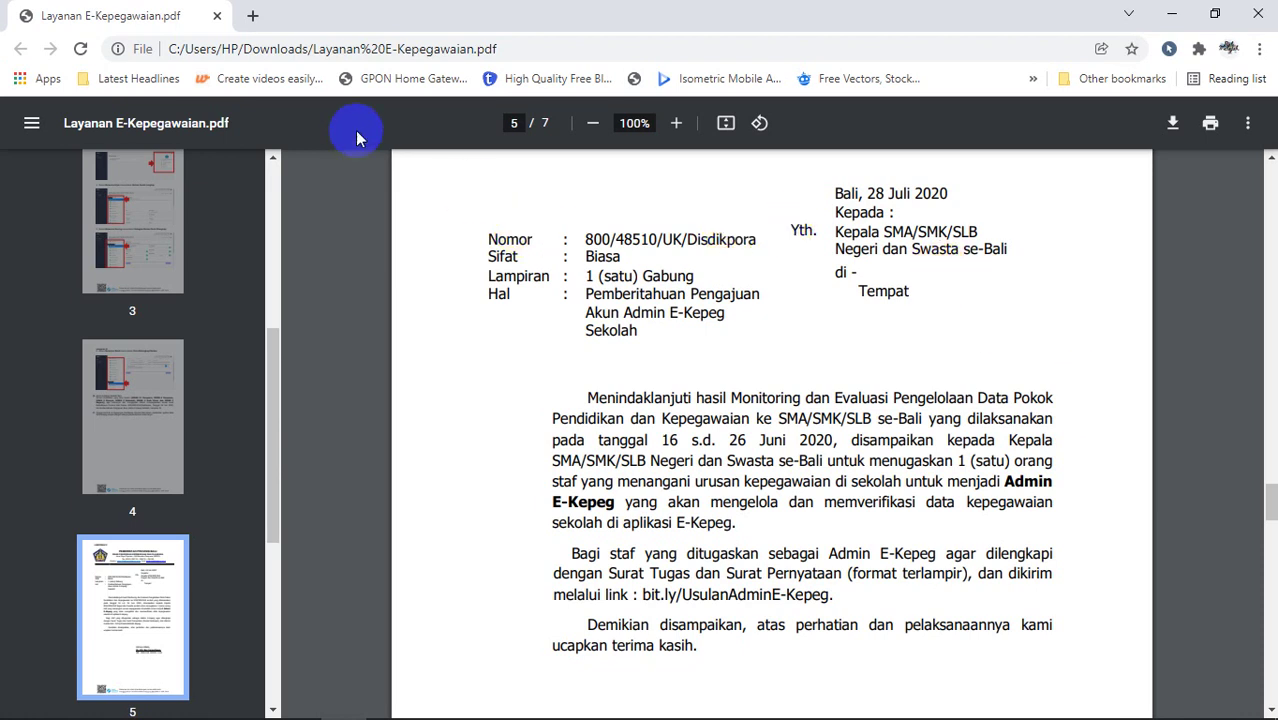
Step: Open a new blank browser tab beside the Layanan E-Kepegawaian.pdf document
click(258, 15)
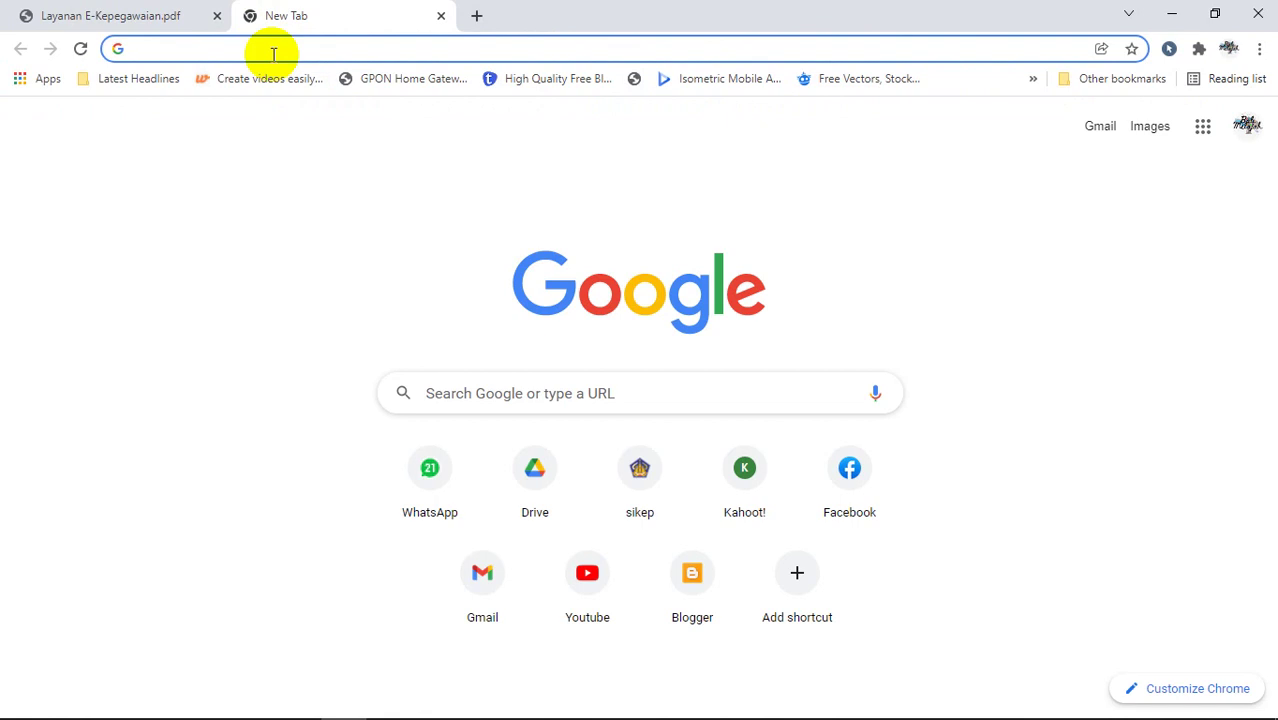
text(https://sso.baliprov.go.id/login)
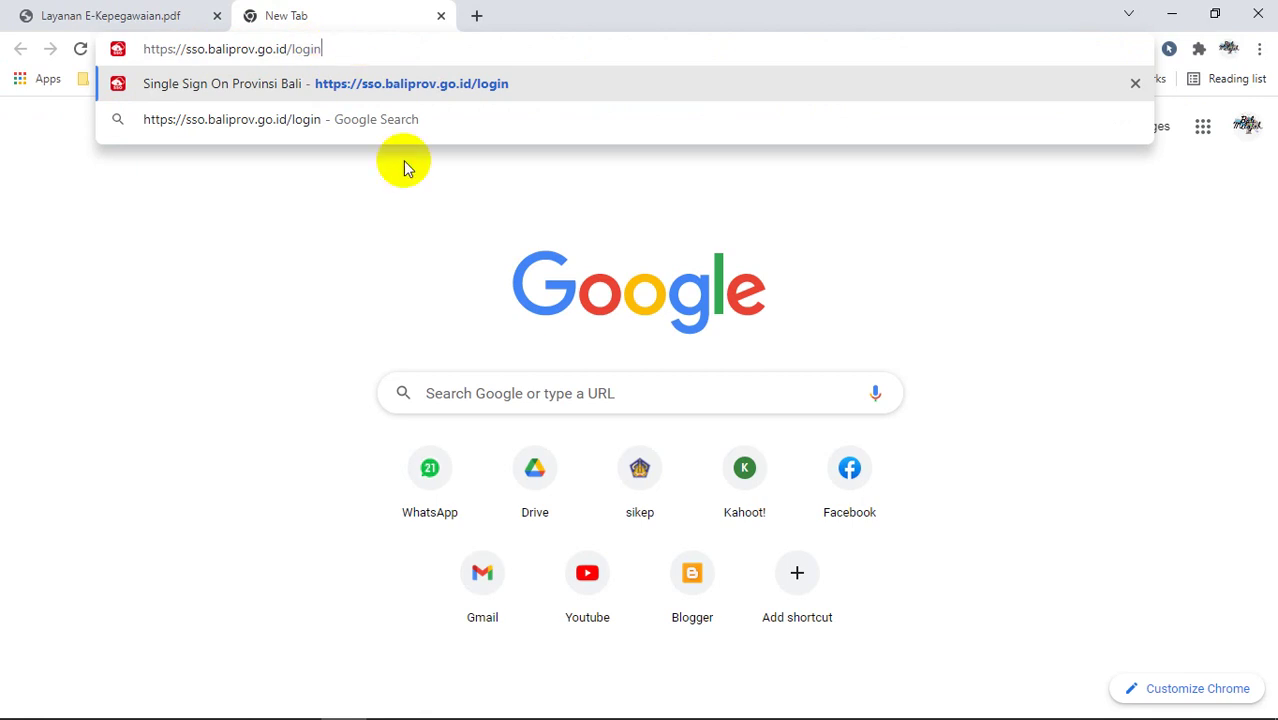
click(451, 389)
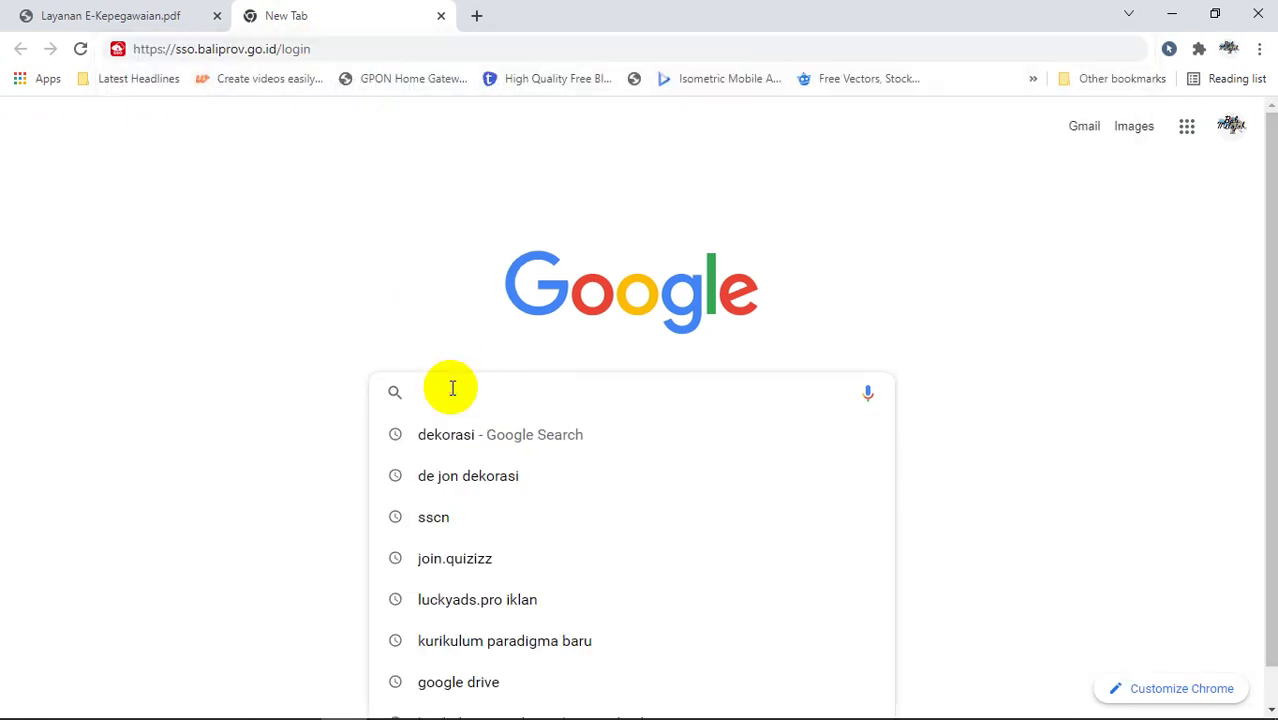
text(https://sso.baliprov.go.id/login)
key(Return)
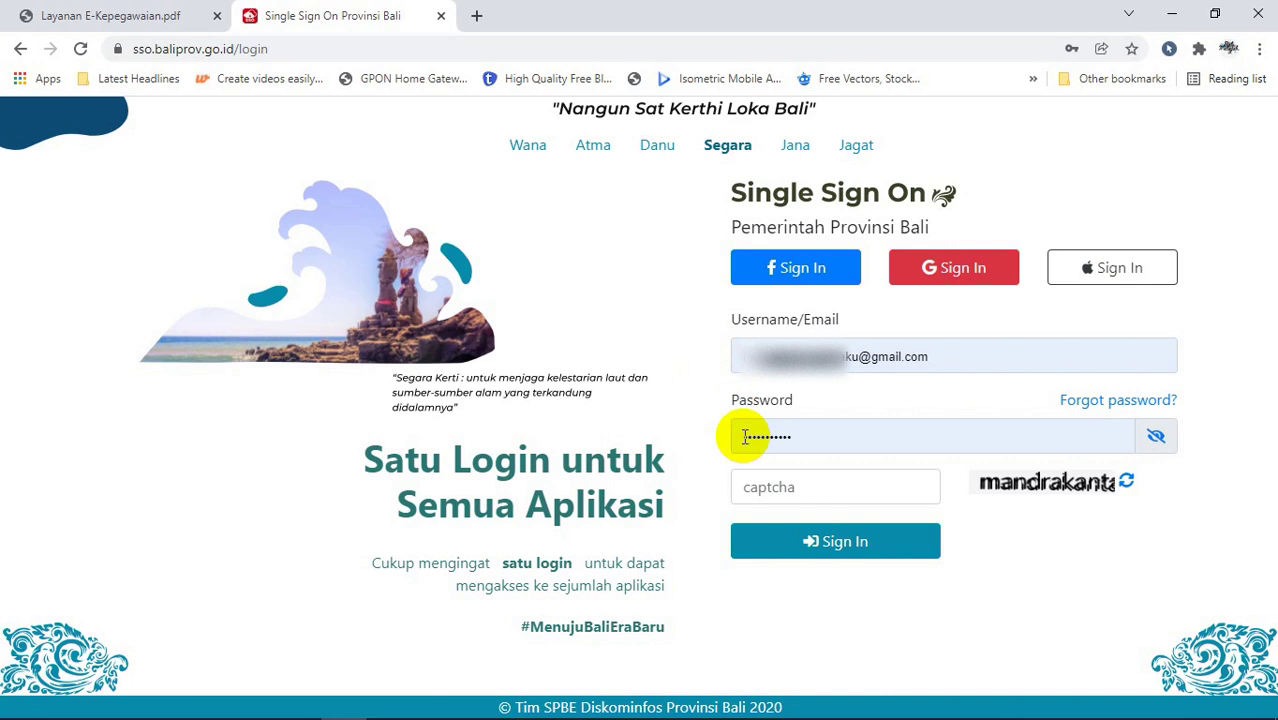
Step: Answer the captcha, sign in to Single Sign On Provinsi Bali, and launch SIMPEG
click(769, 495)
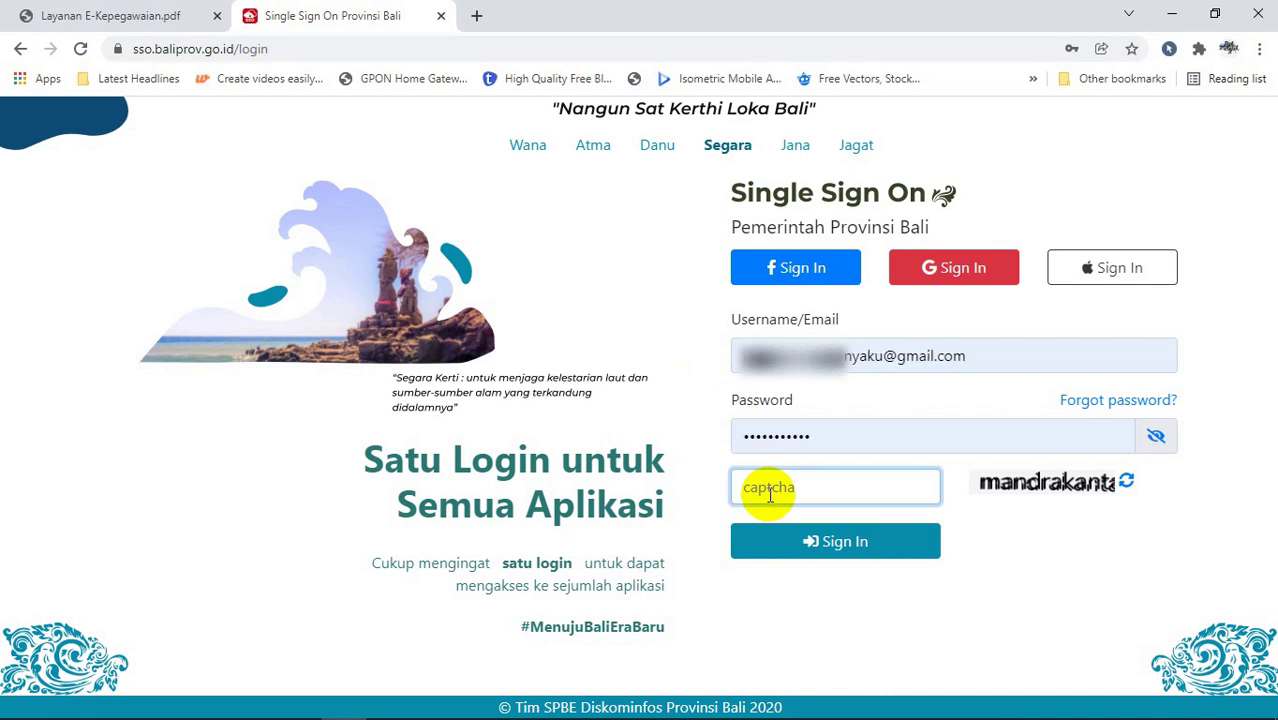
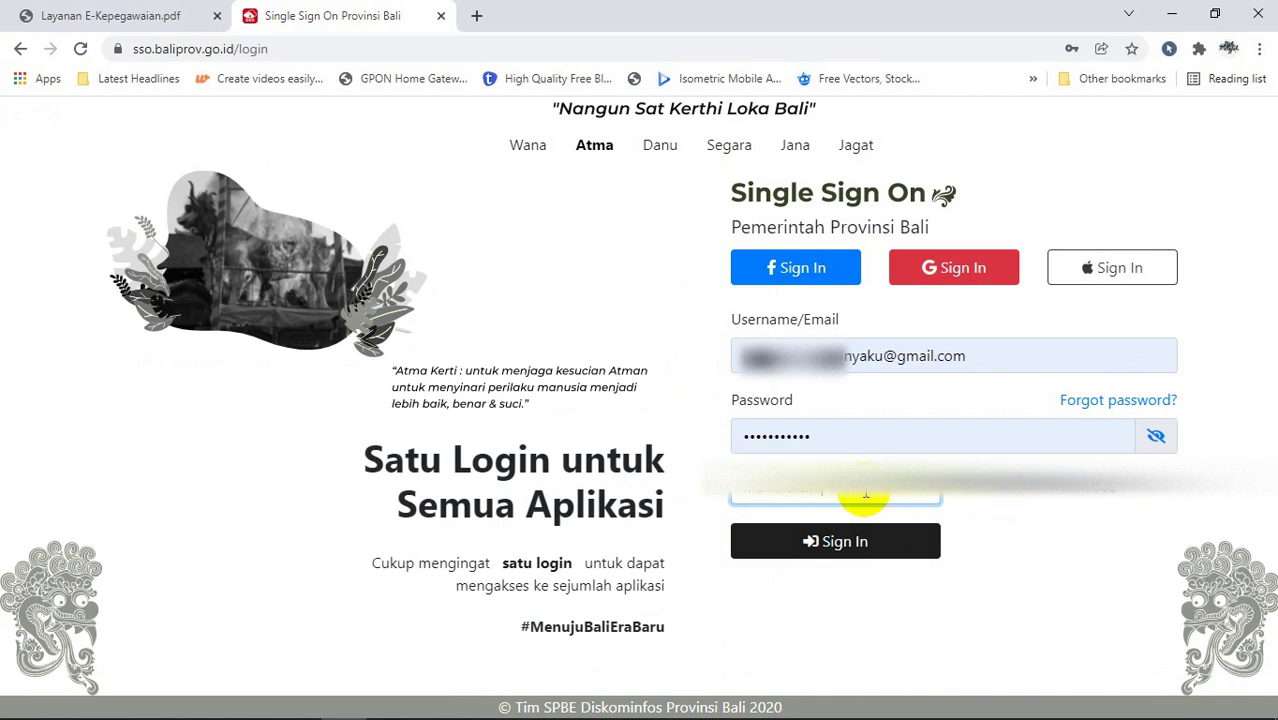
click(853, 551)
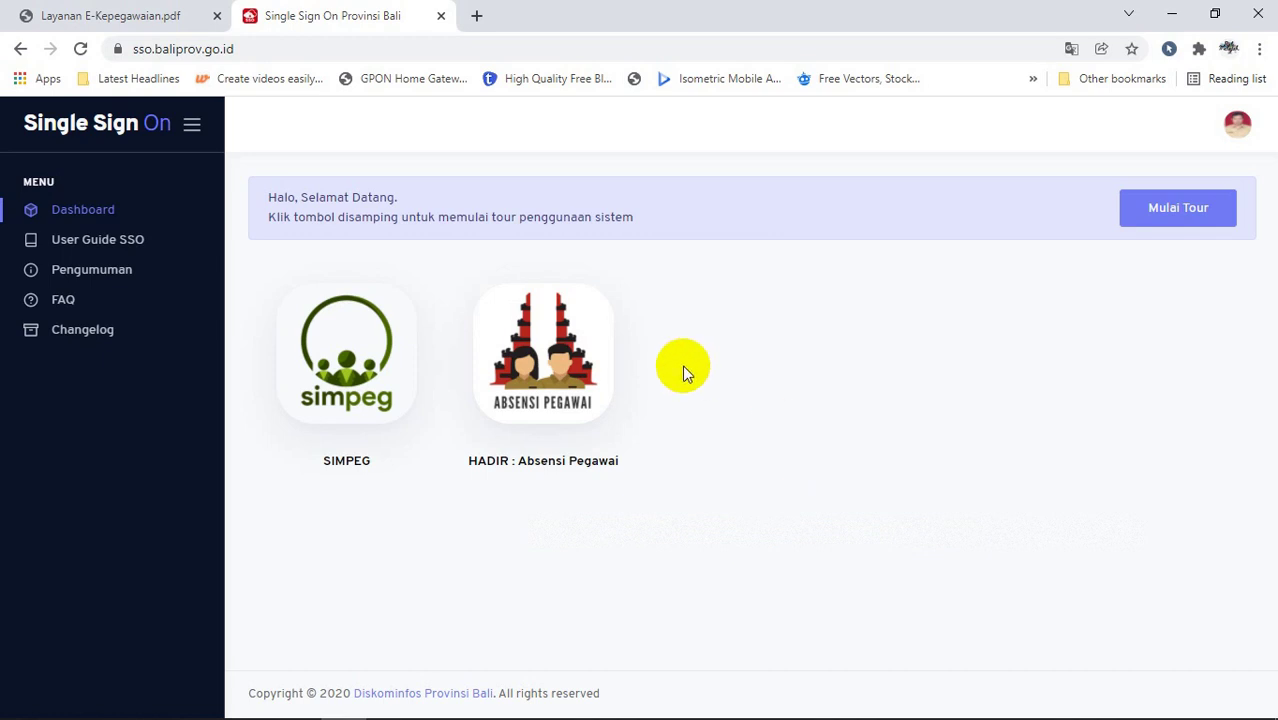
click(331, 381)
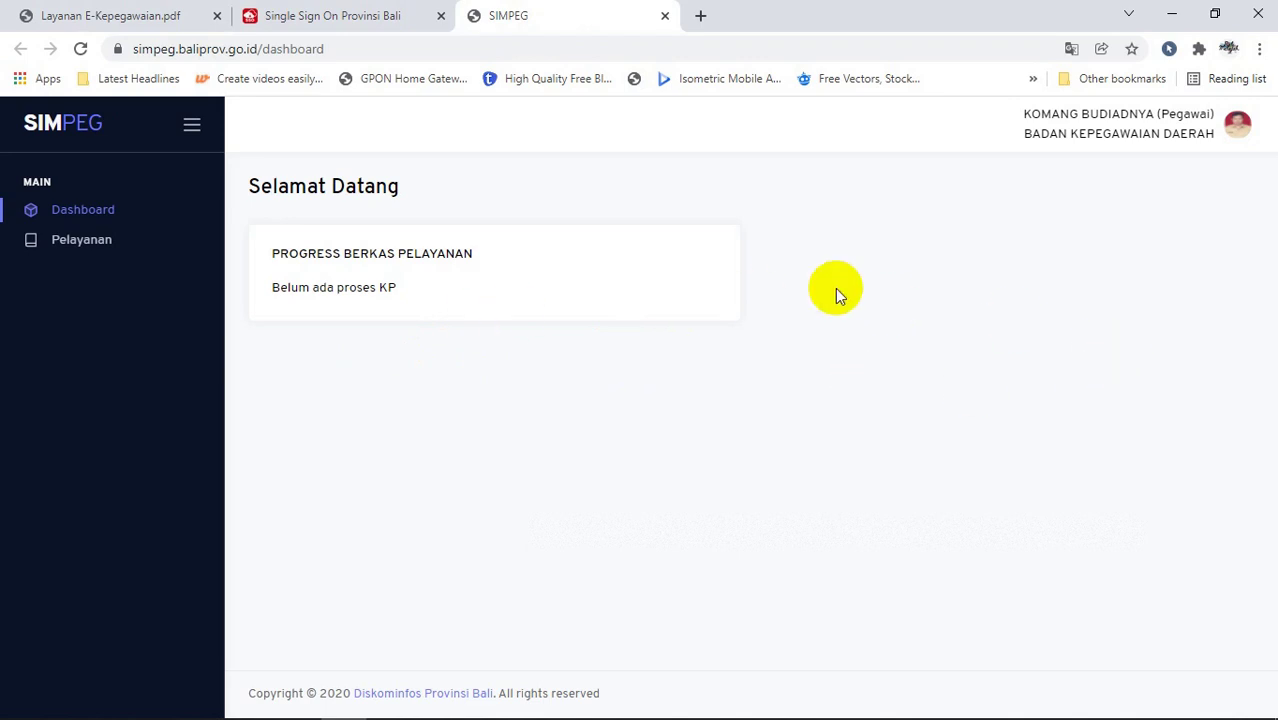
Step: Open the employee's own Data Pegawai record through the avatar's Lihat Profile option
click(1236, 130)
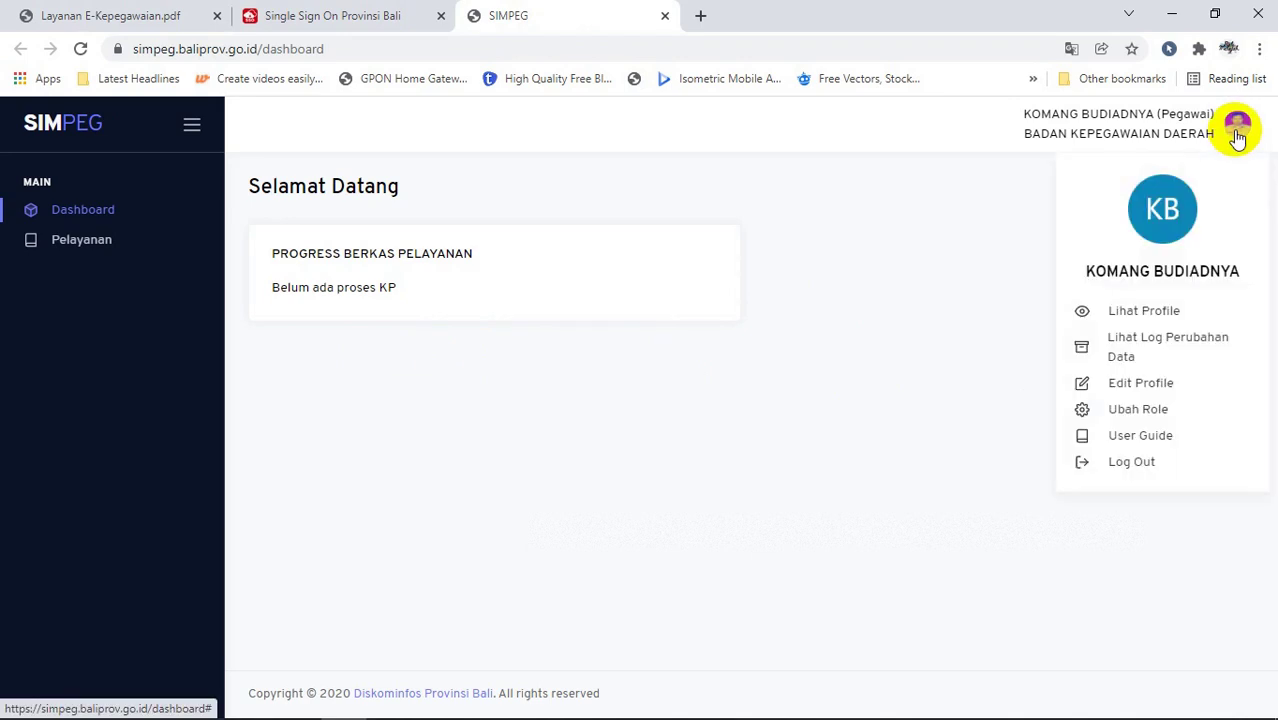
click(1170, 314)
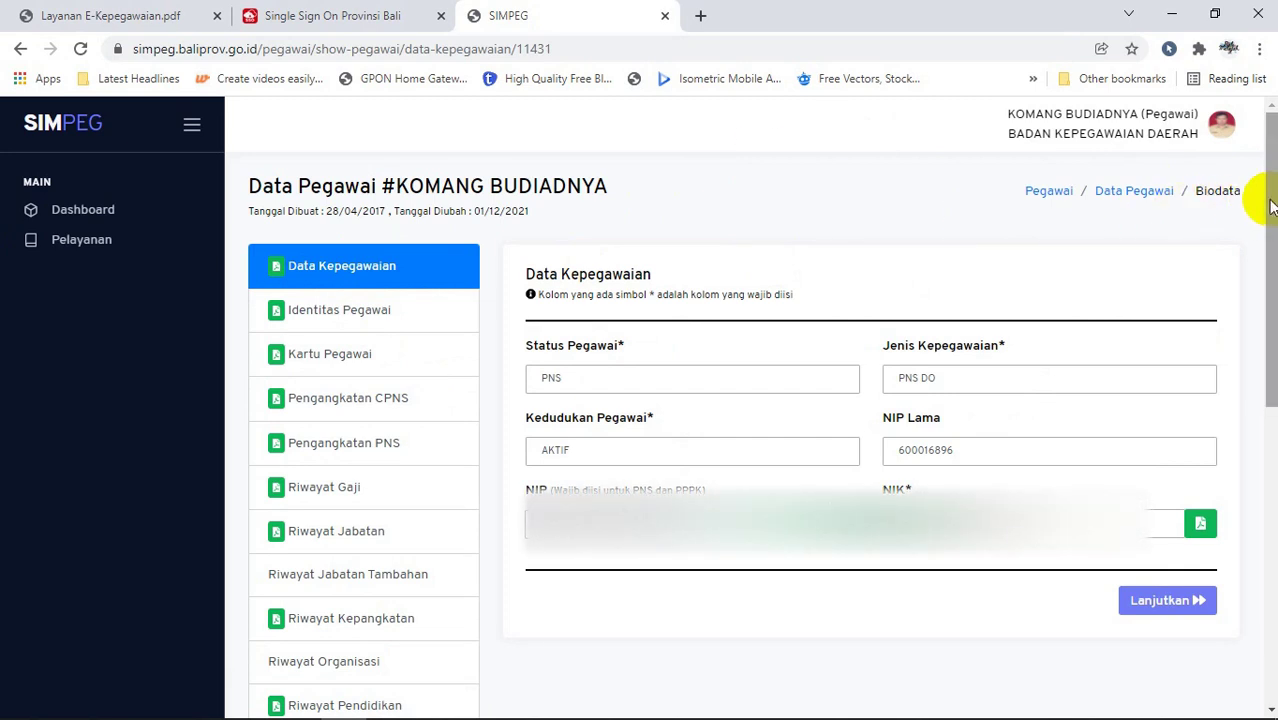
Step: Check the document-status markers for Data Keluarga and Riwayat Diklat, then bring up the profile menu
drag(1272, 205, 1271, 458)
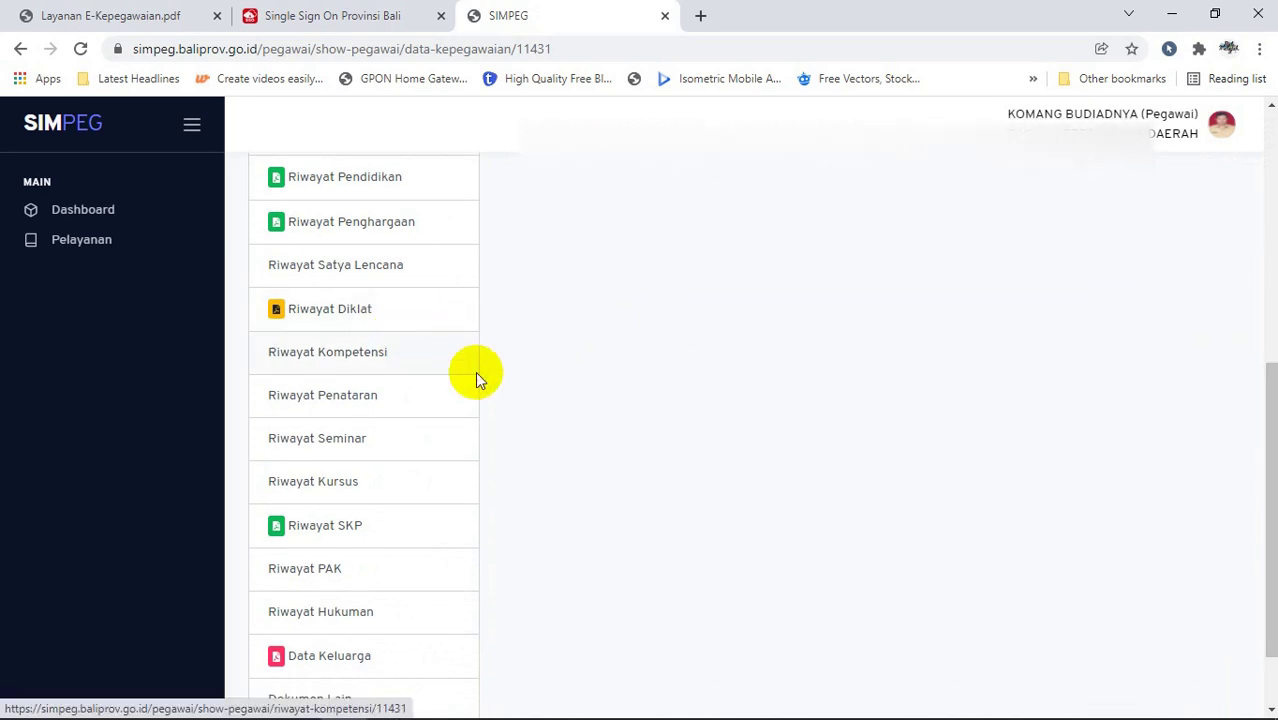
drag(1264, 408, 1258, 448)
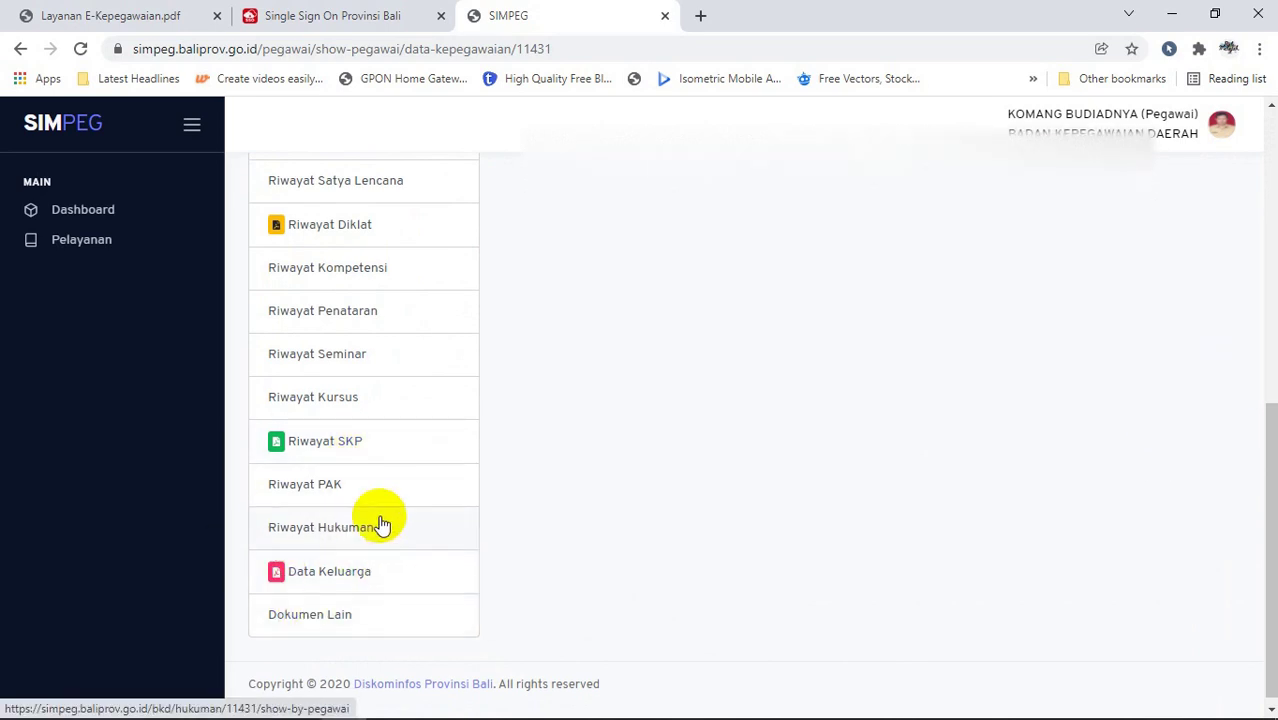
mouse_move(276, 578)
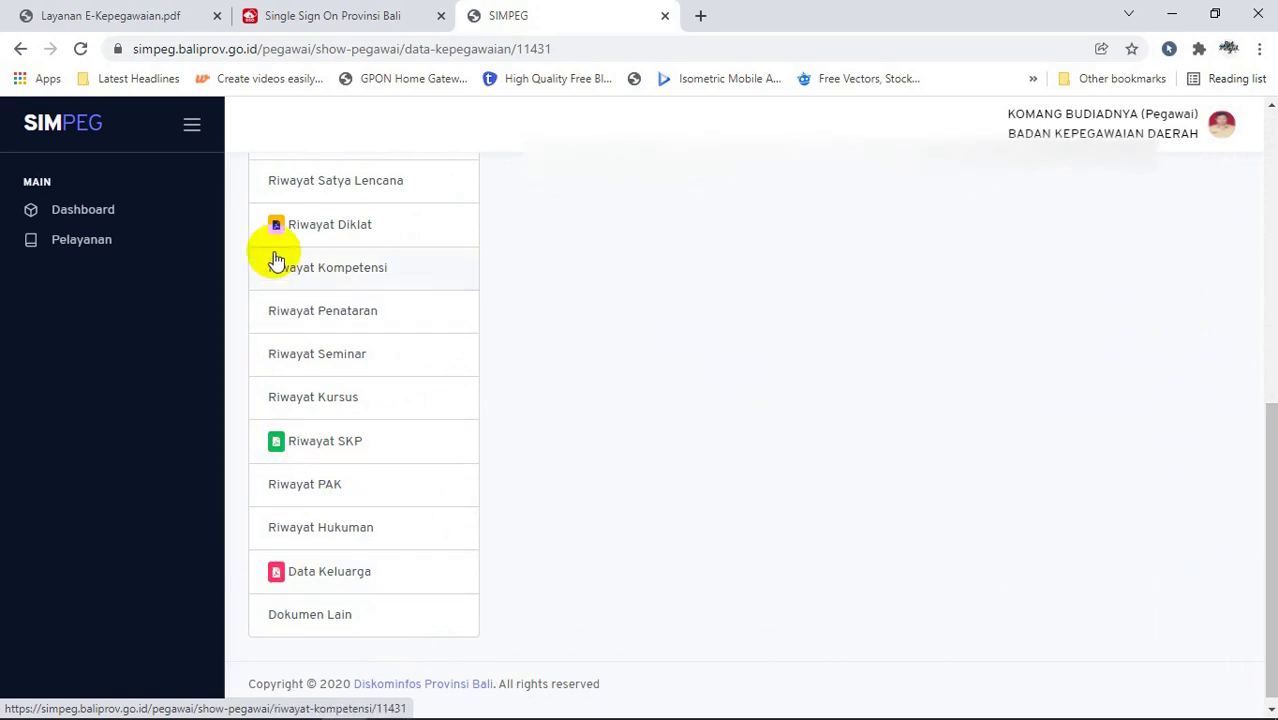
mouse_move(276, 232)
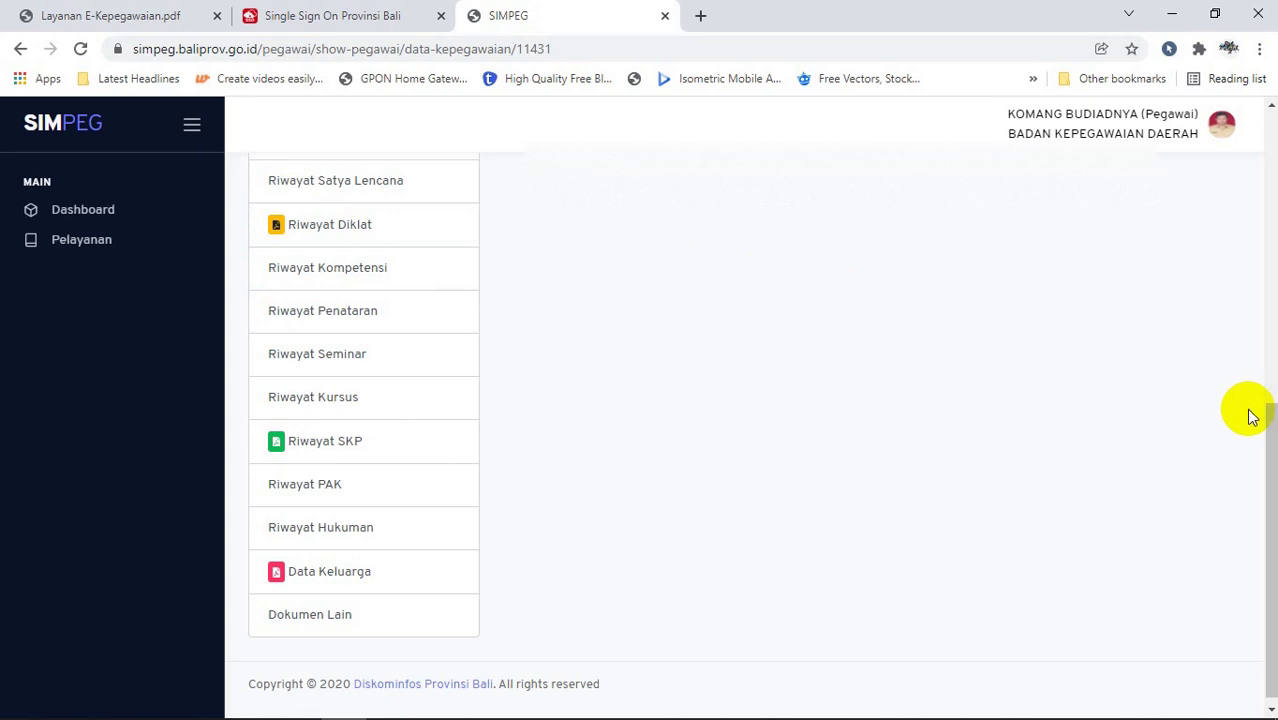
drag(1274, 440, 1273, 140)
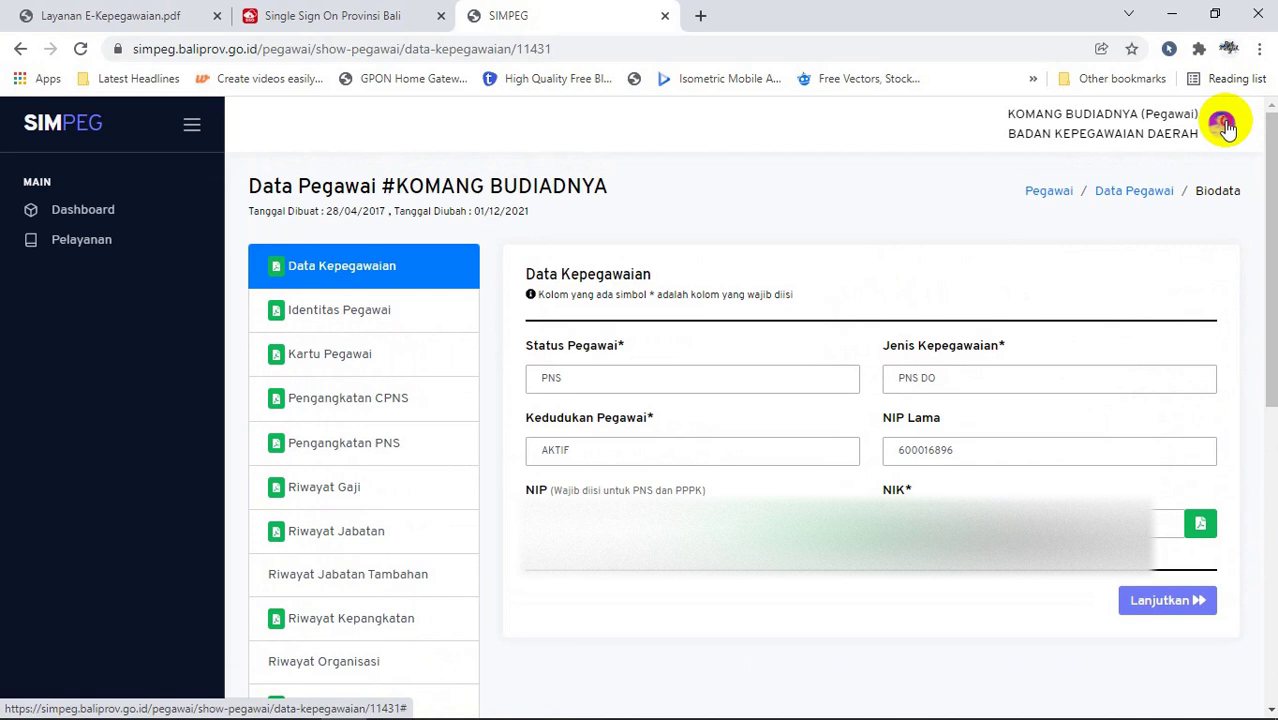
click(1226, 128)
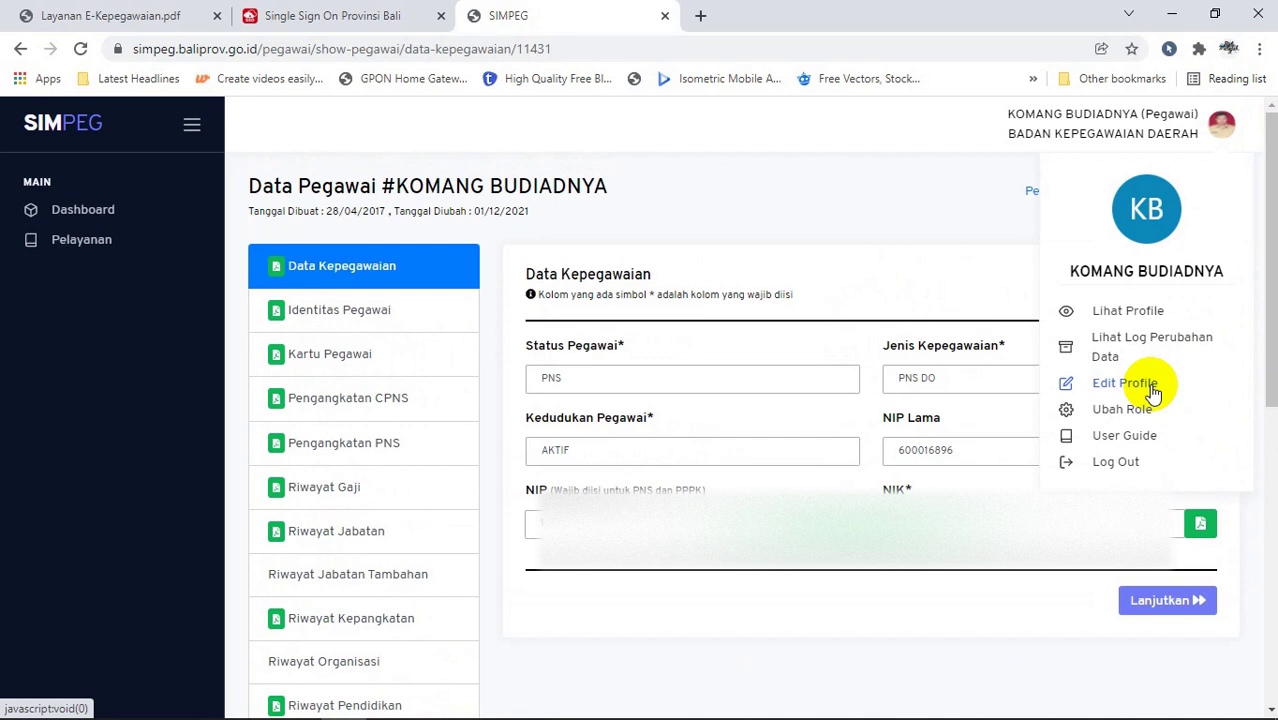
Step: Choose Edit Profile and agree to add the employee data to the draft
click(1126, 384)
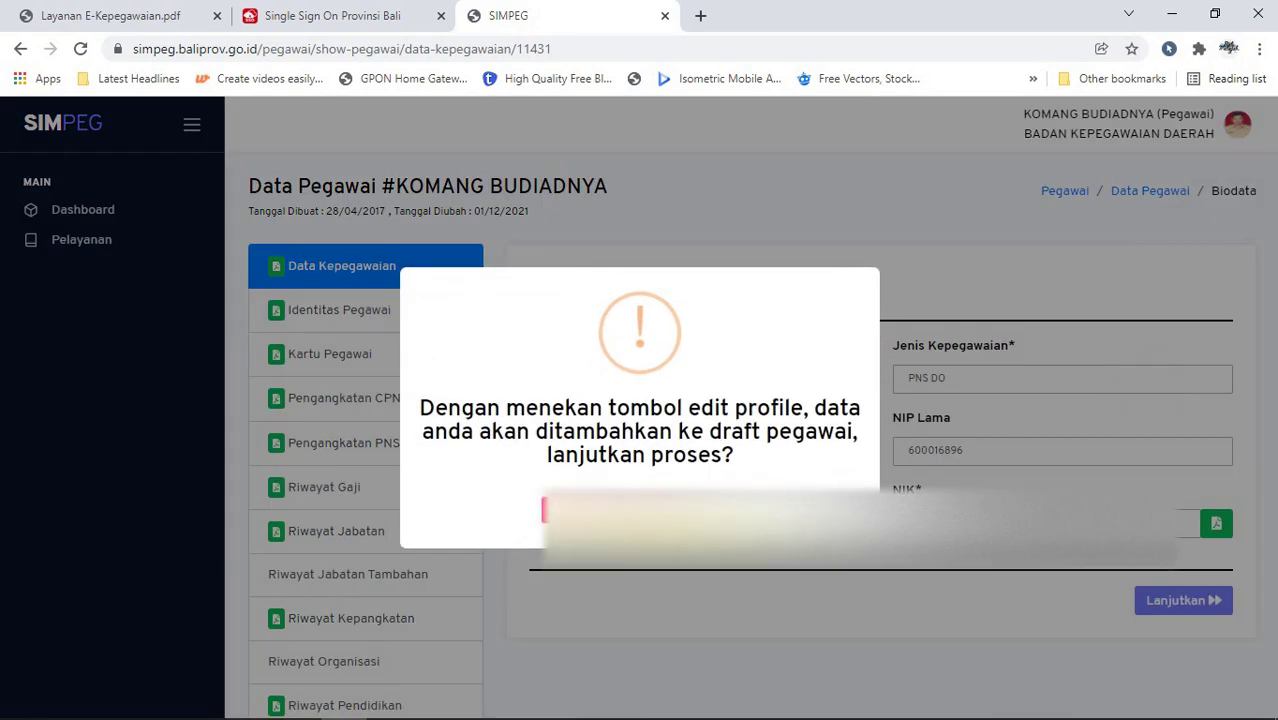
click(669, 500)
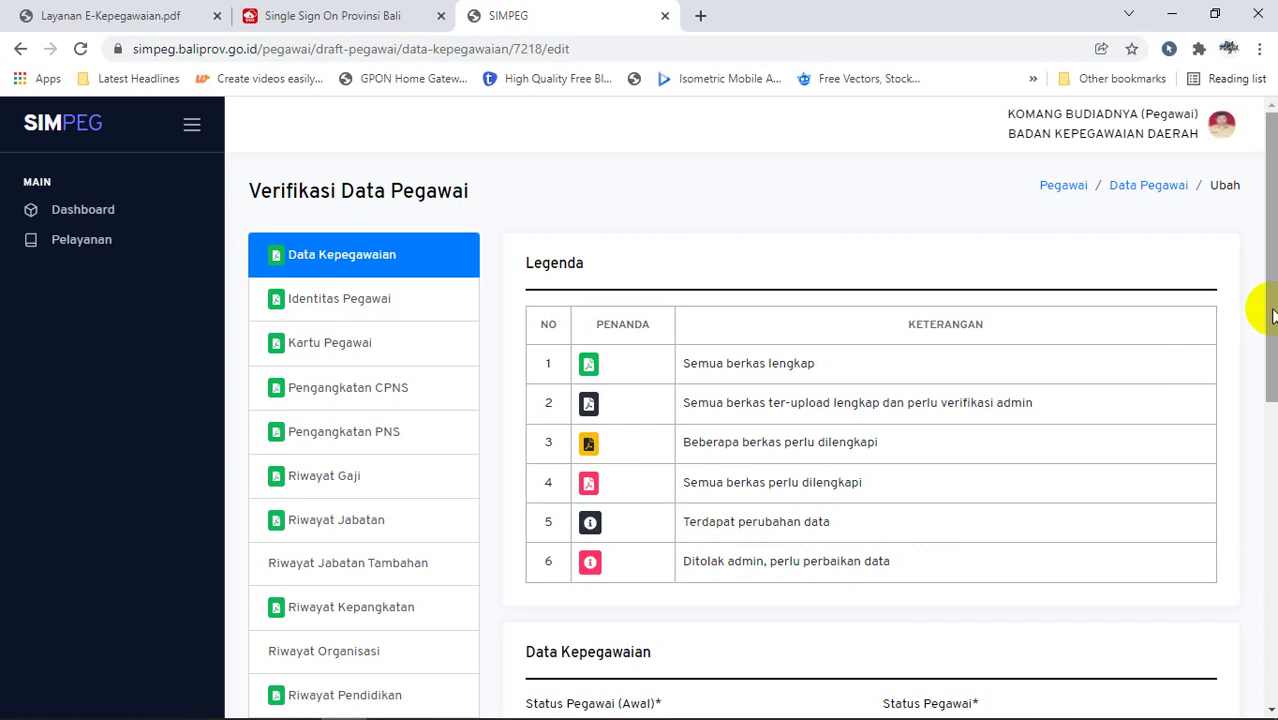
Step: Open the Riwayat Diklat section from the draft's left section list
drag(1272, 316, 1270, 326)
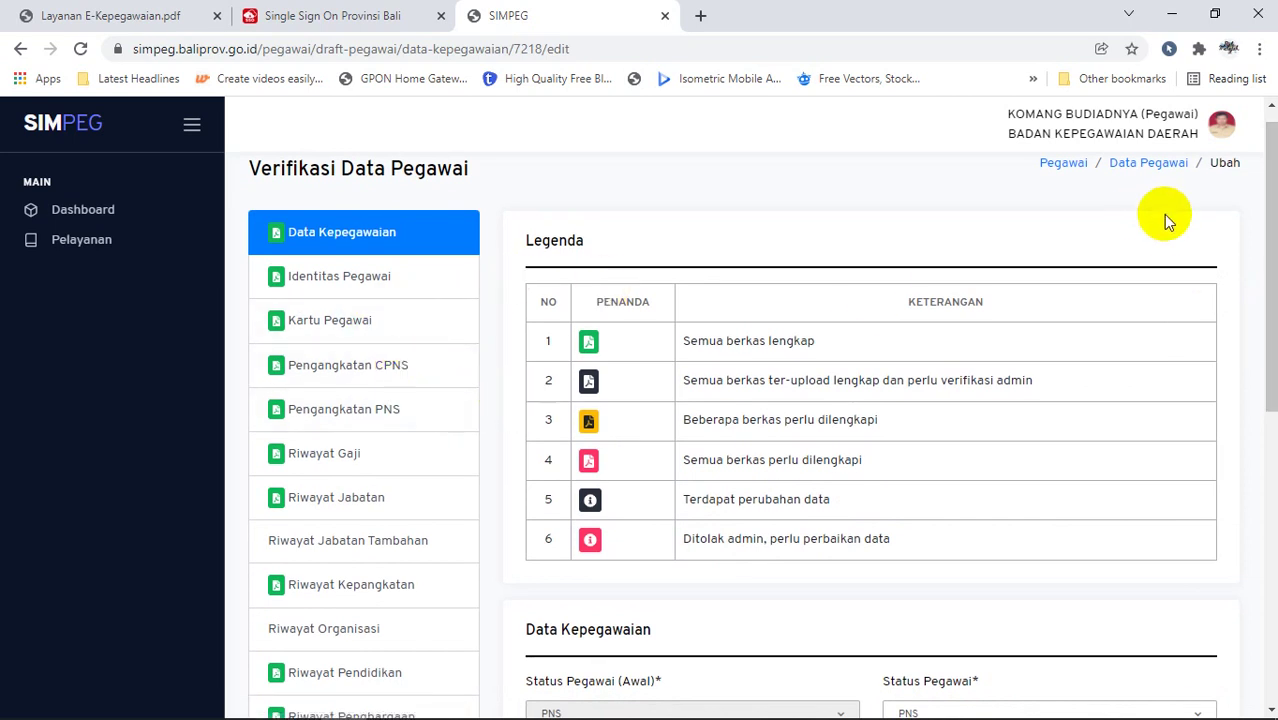
drag(1272, 244, 1255, 362)
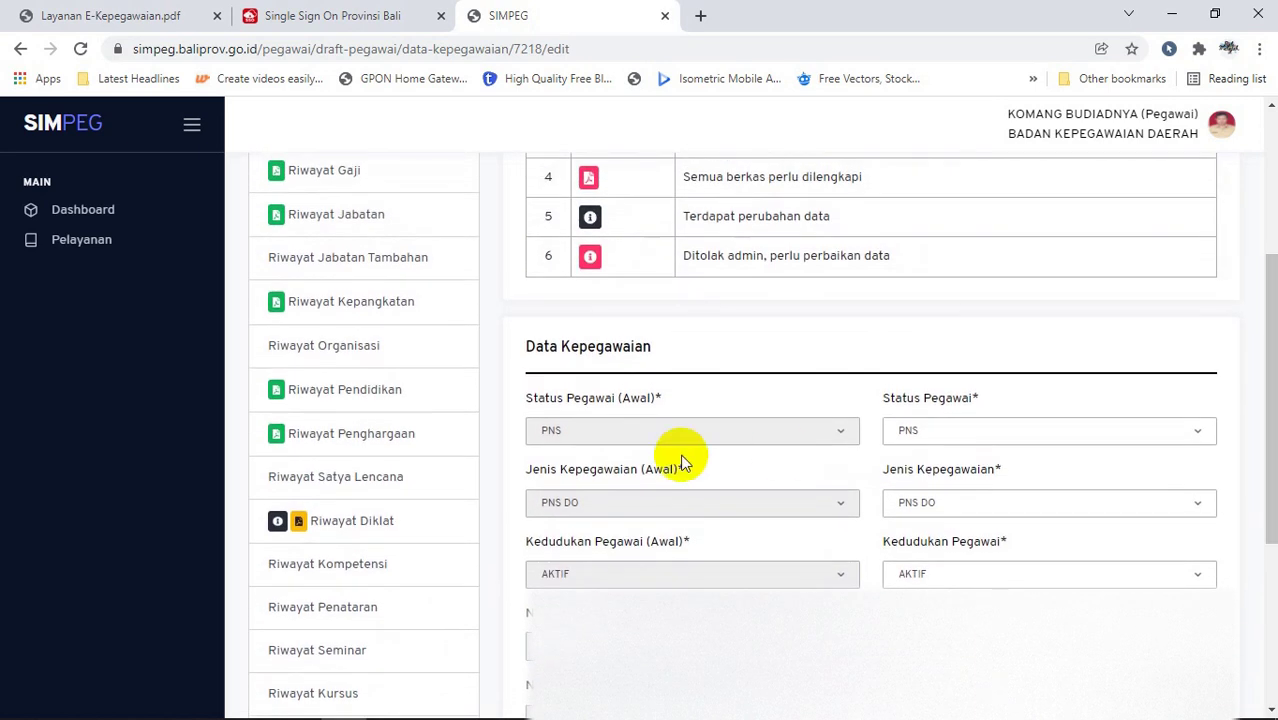
click(359, 531)
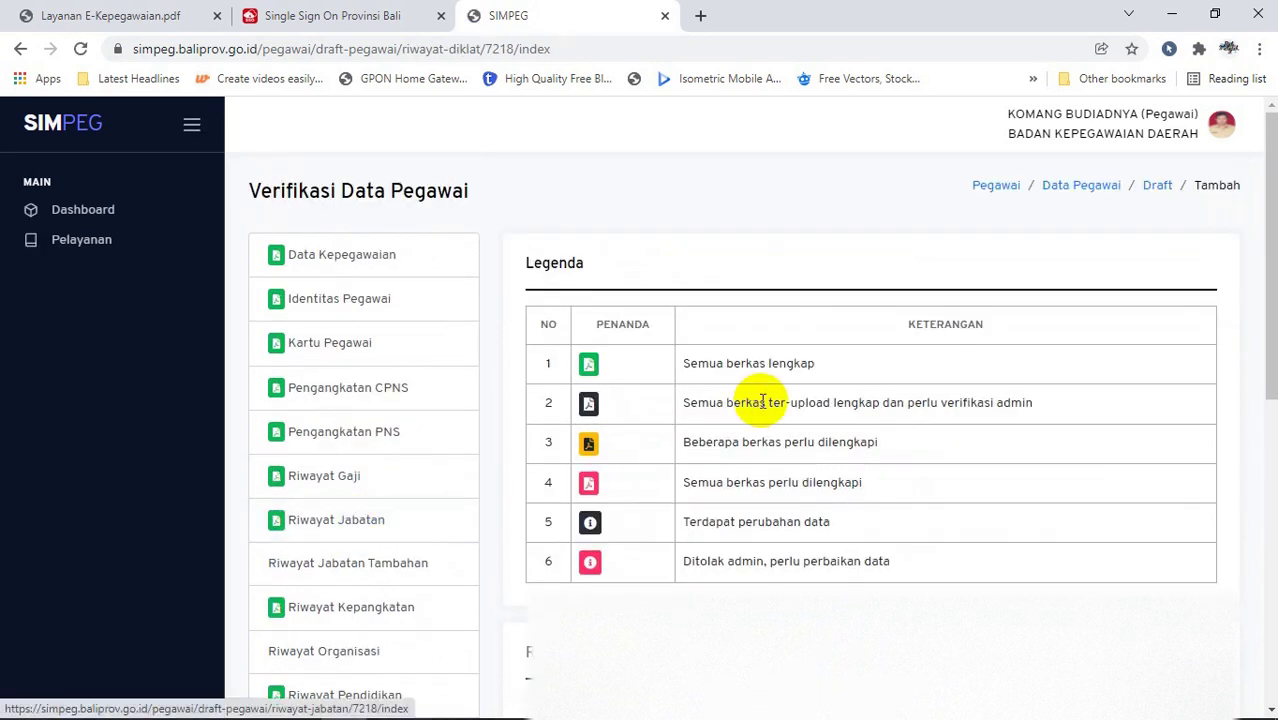
Step: Scroll down to the Riwayat Diklat table listing Diklat Prajabatan and two other trainings
scroll(1262, 240, down, 3)
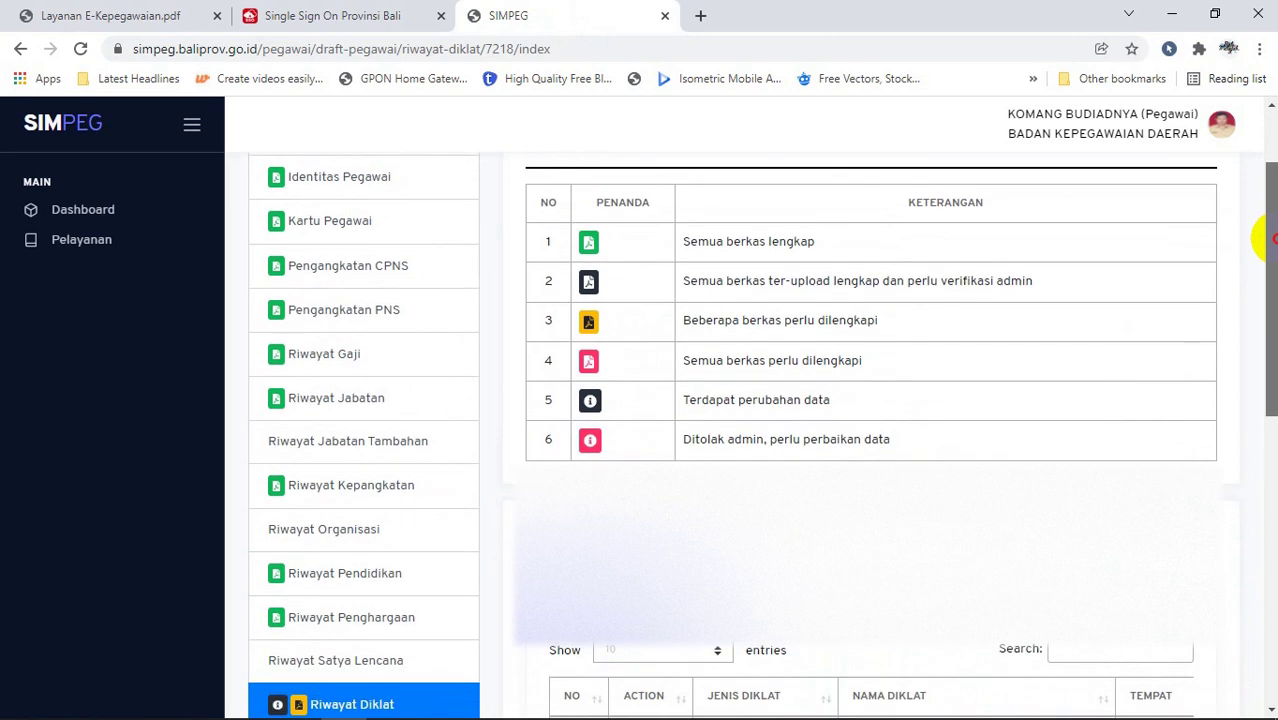
scroll(762, 436, down, 2)
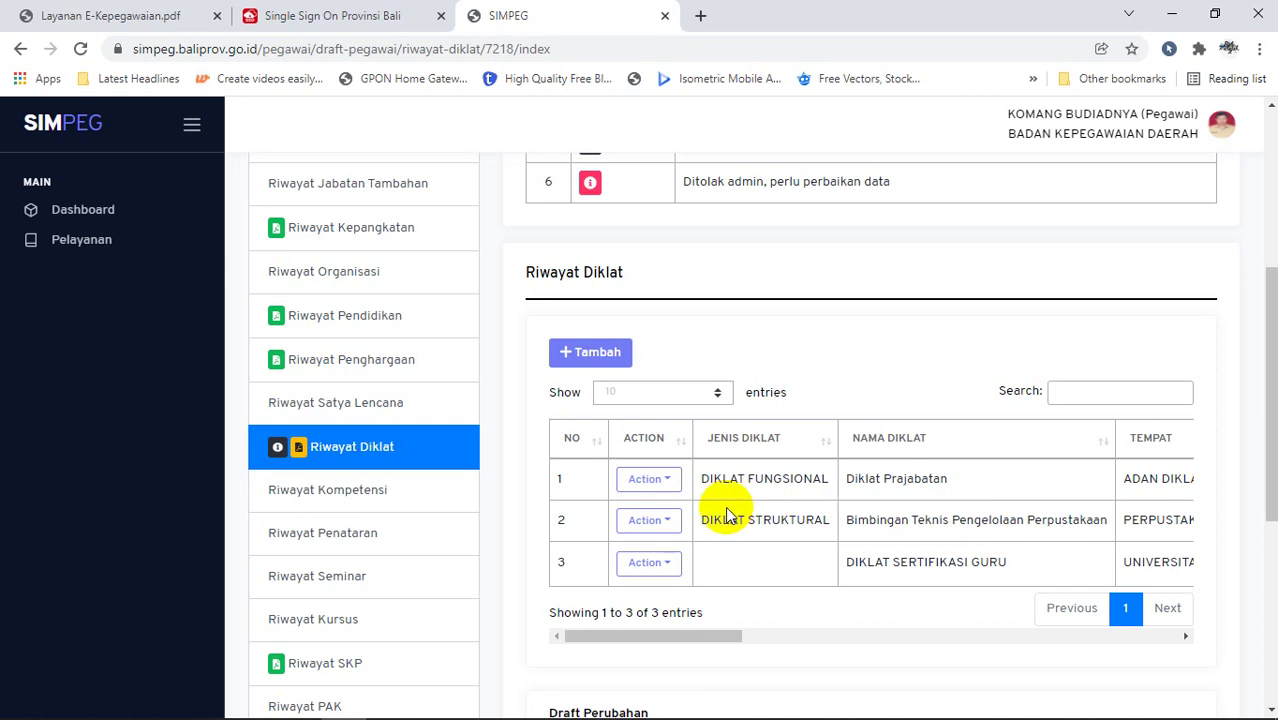
Step: Edit the second training record: Jenis Diklat DIKLAT FUNGSIONAL, Nama Diklat KEPALA PERPUSTAKAAN
click(670, 522)
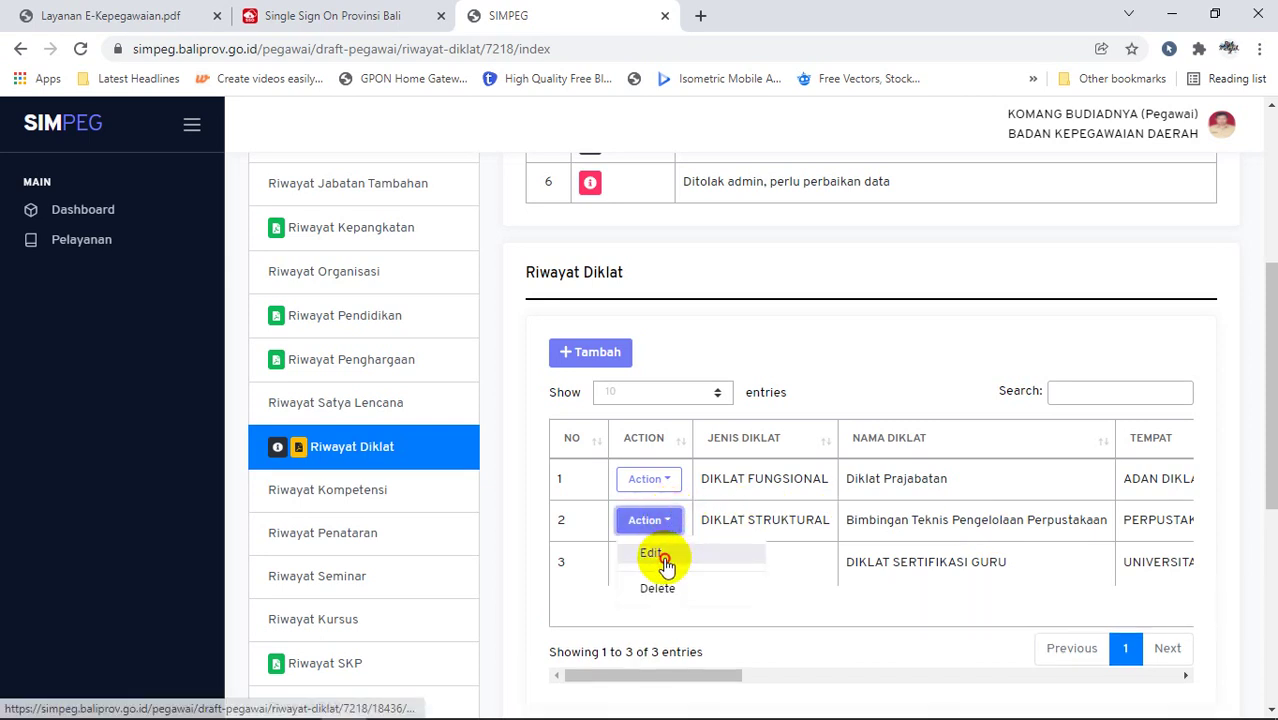
click(663, 563)
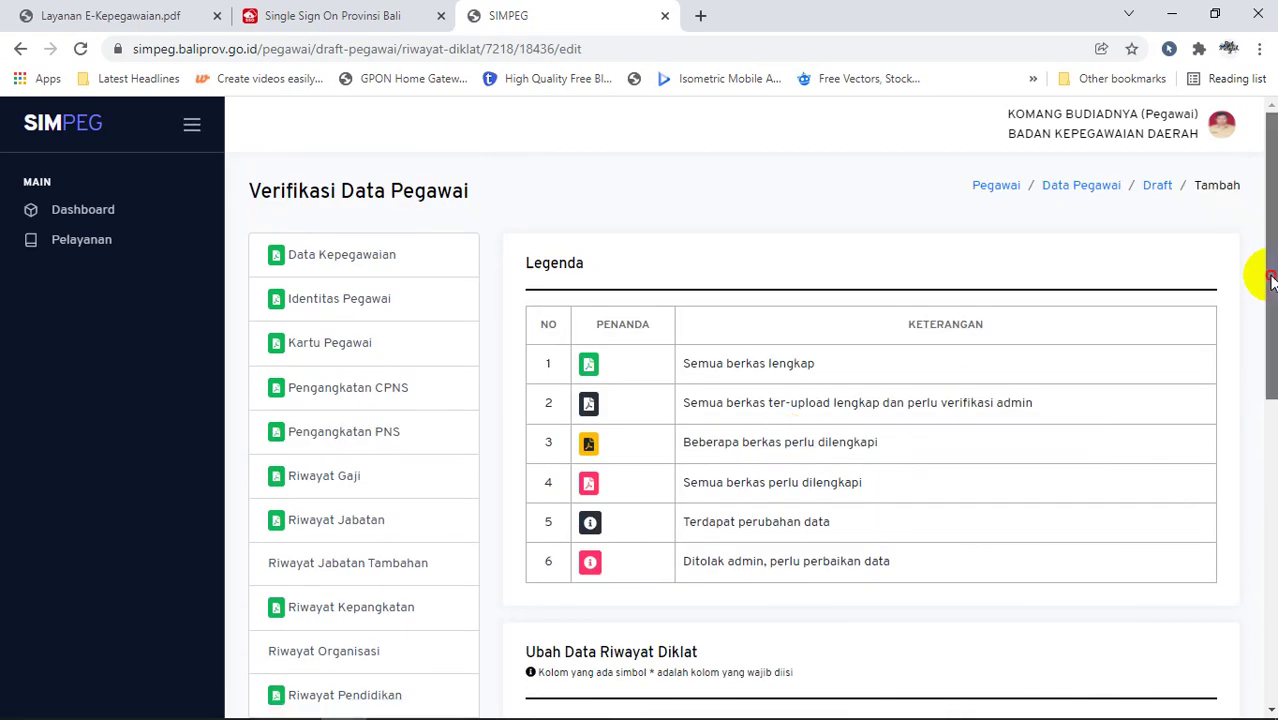
drag(1270, 348, 1256, 450)
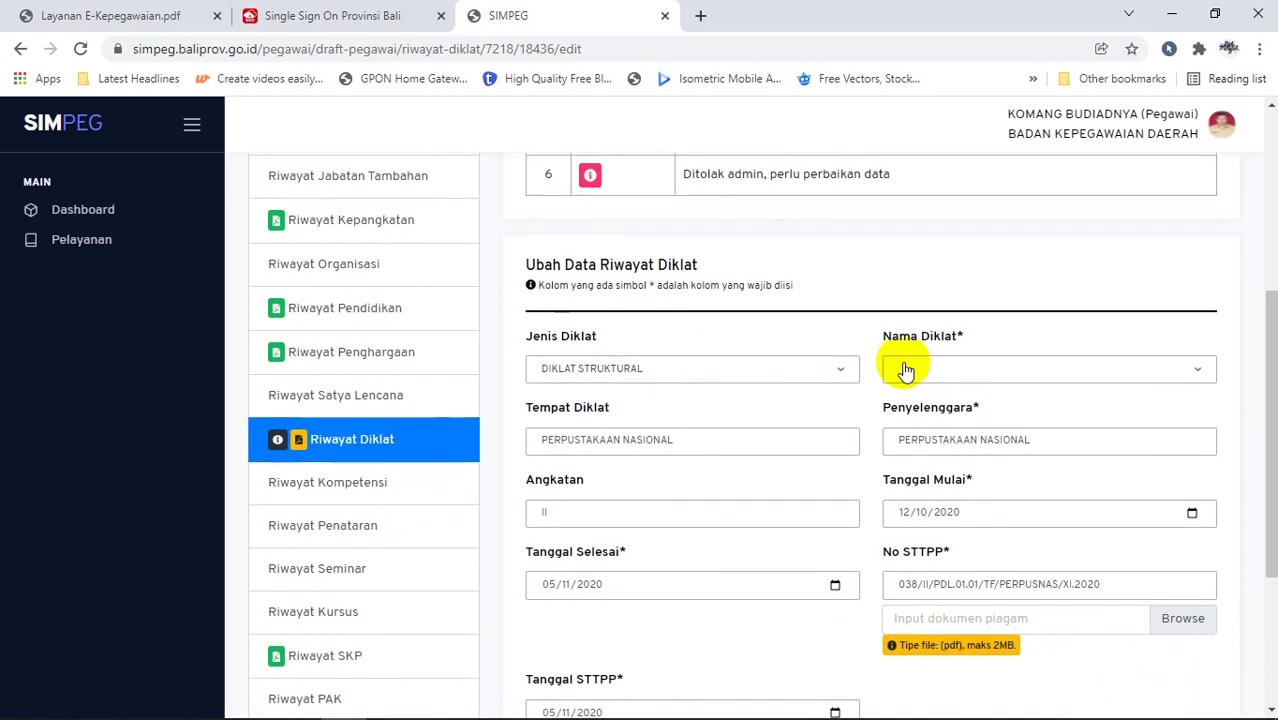
click(851, 372)
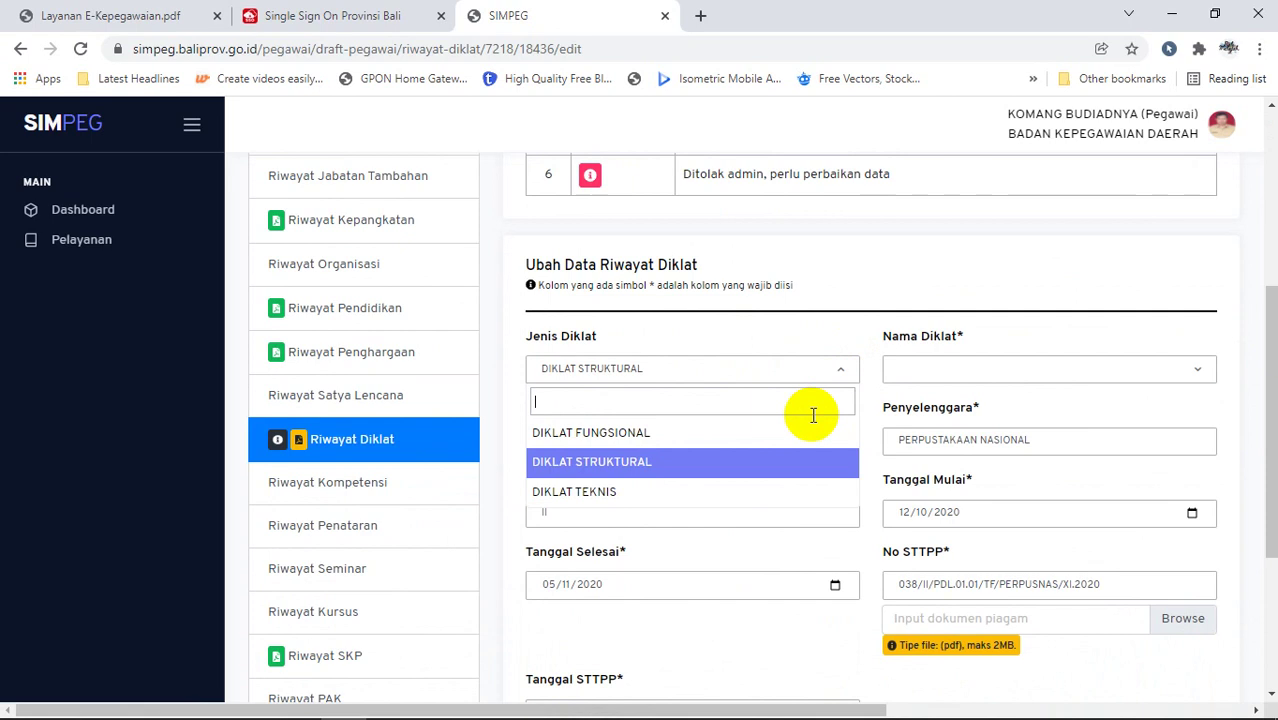
click(801, 433)
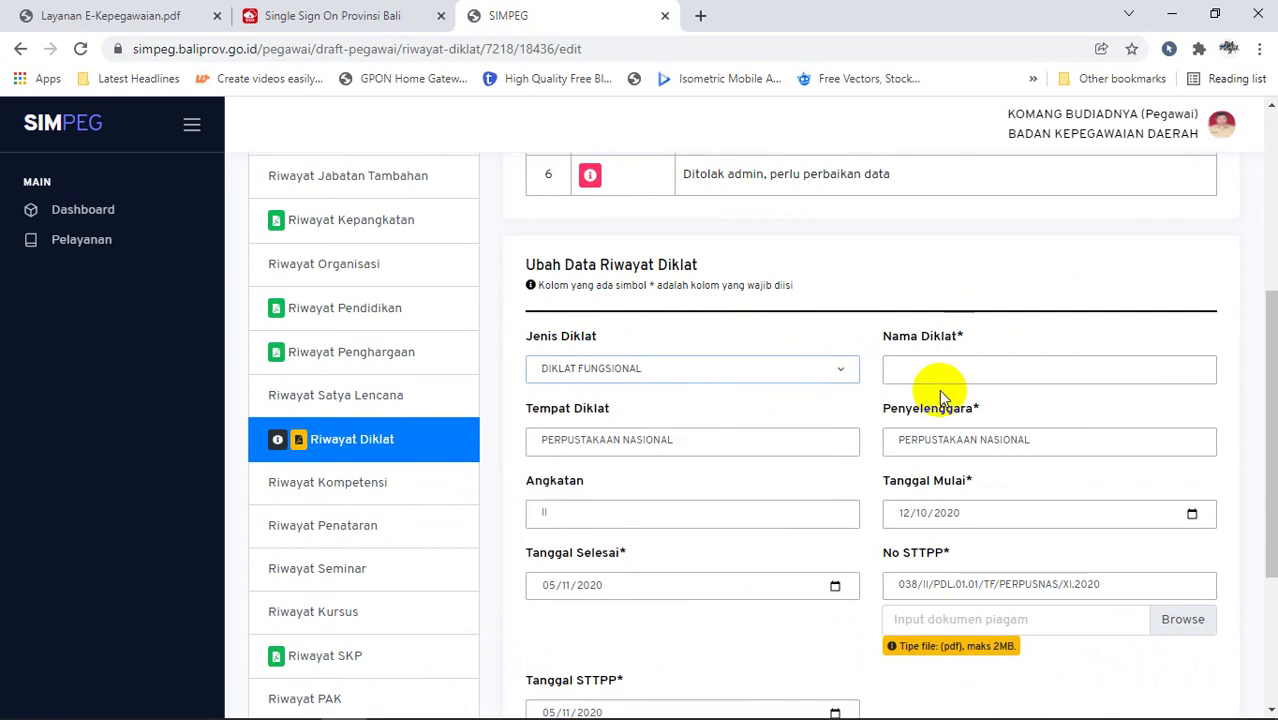
click(967, 368)
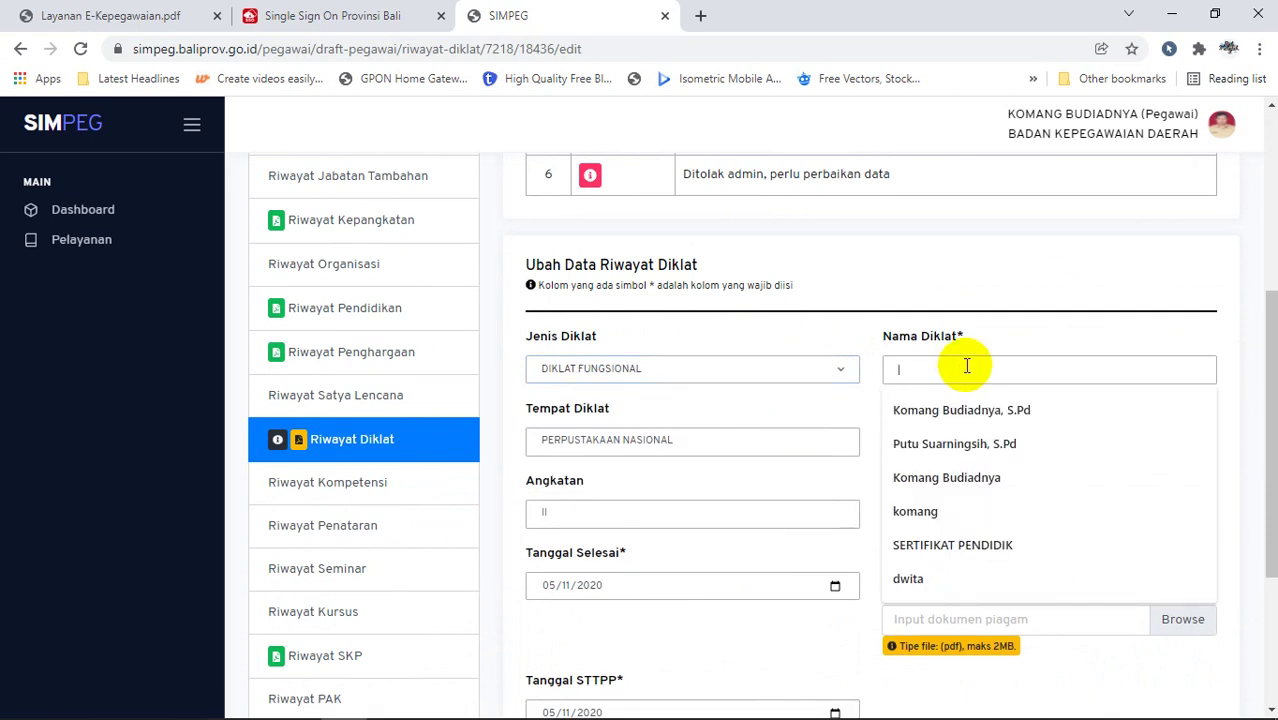
text(KEPA)
click(996, 409)
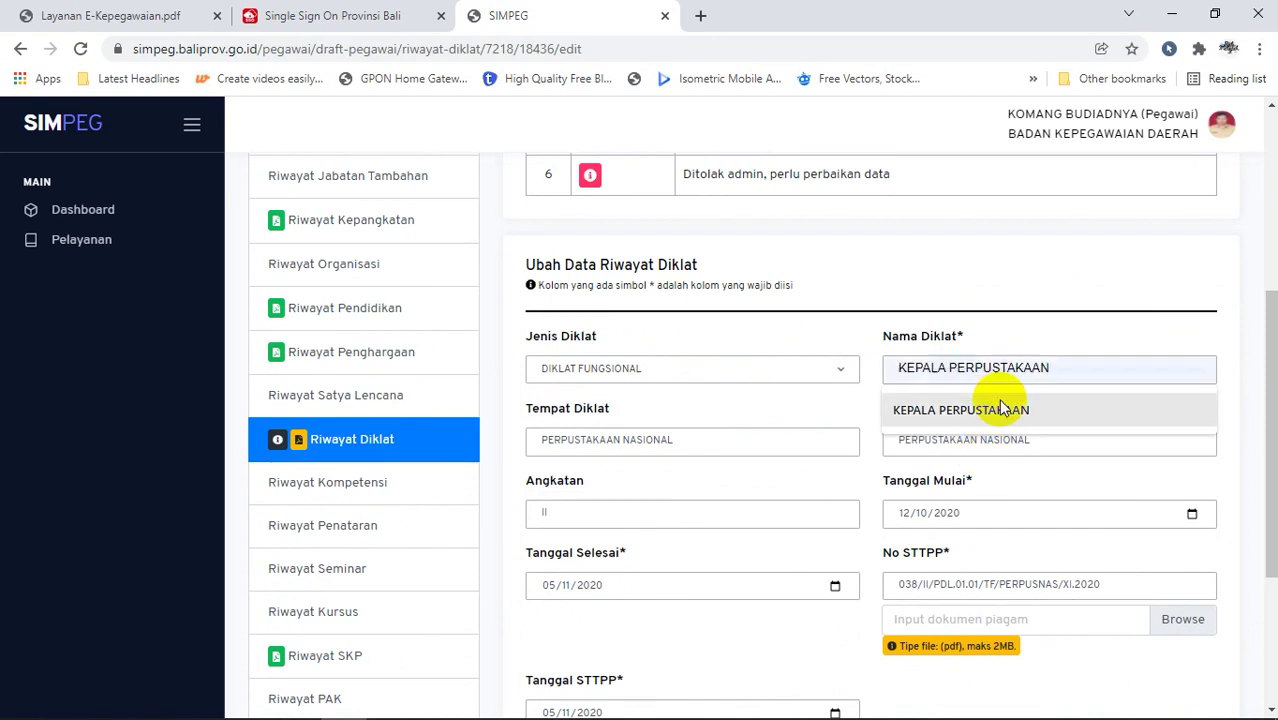
Step: Scroll to the document field and start attaching the certificate PDF
click(1276, 387)
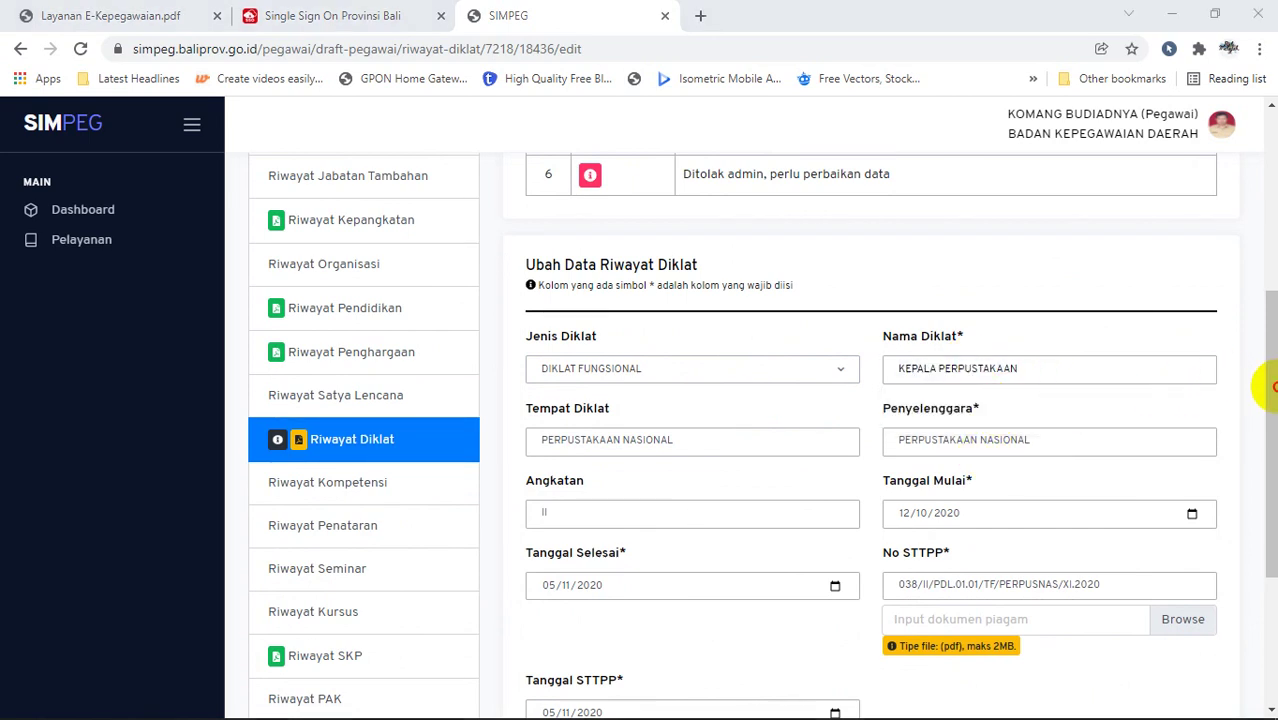
drag(1255, 428, 1255, 471)
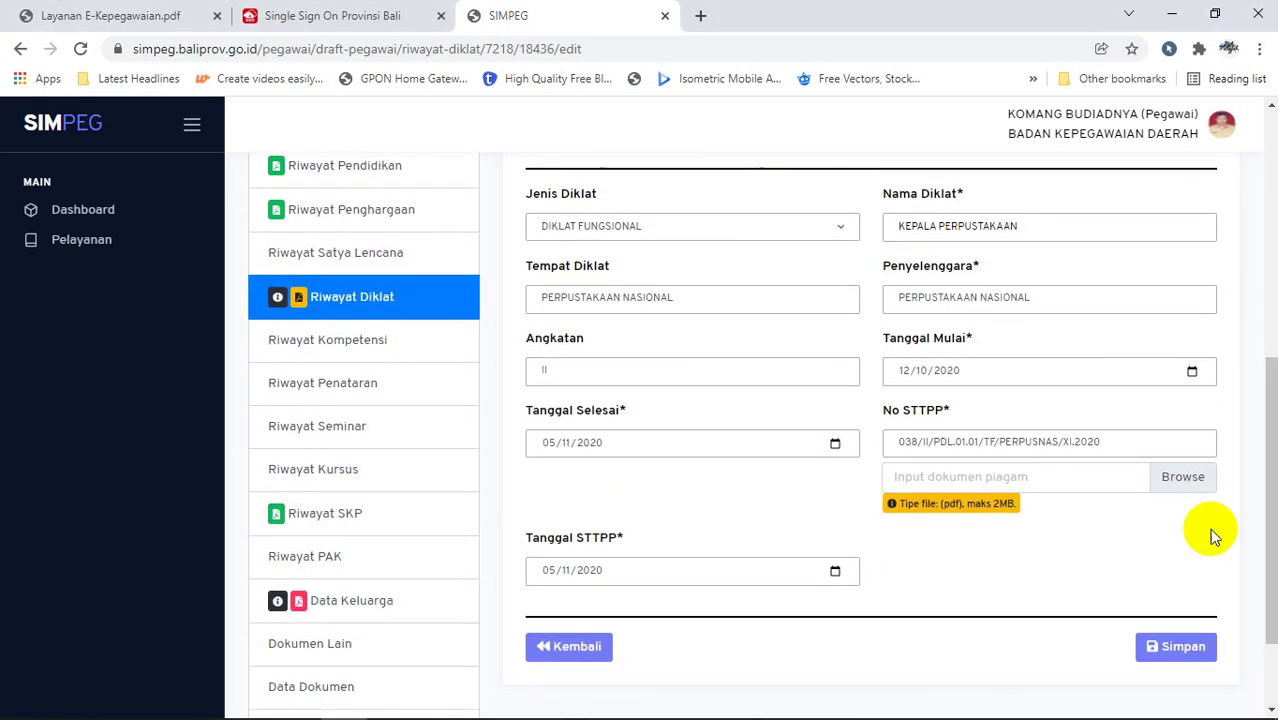
click(1177, 480)
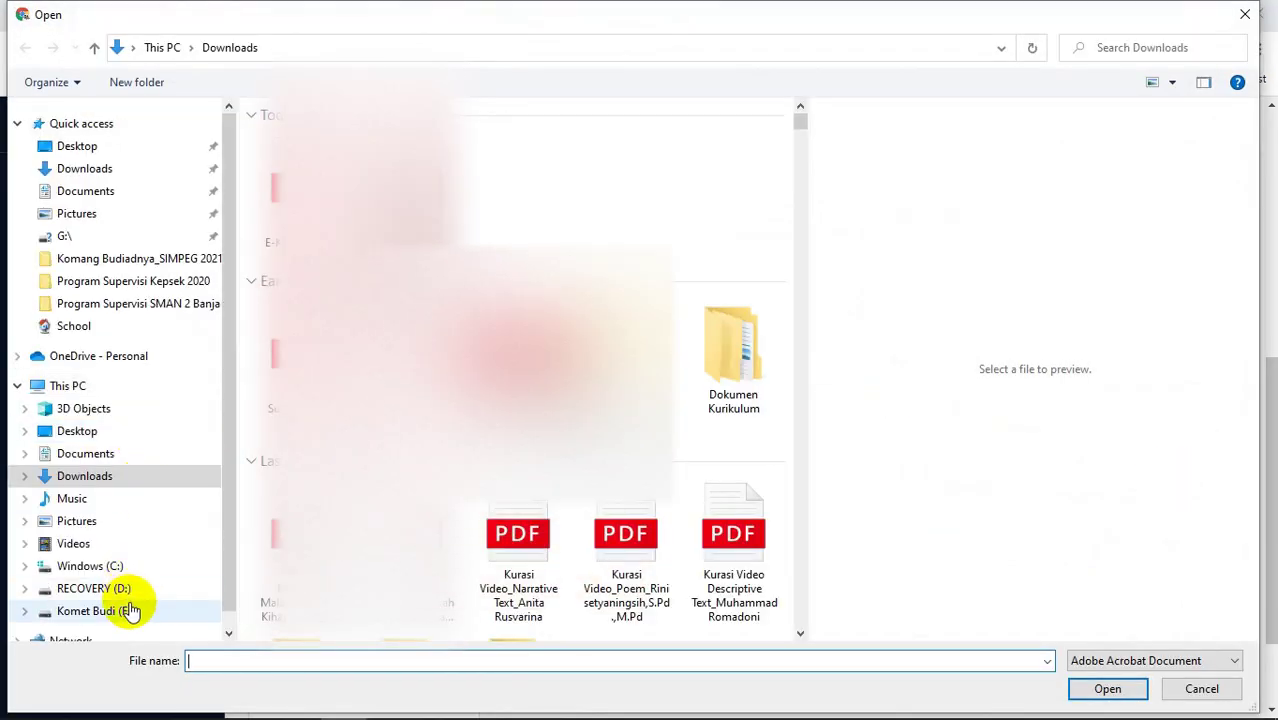
Step: Attach the training certificate PDF from F:\Profesional\SIMPEG PUPNS PLPG\SIMPEG 2021
click(120, 610)
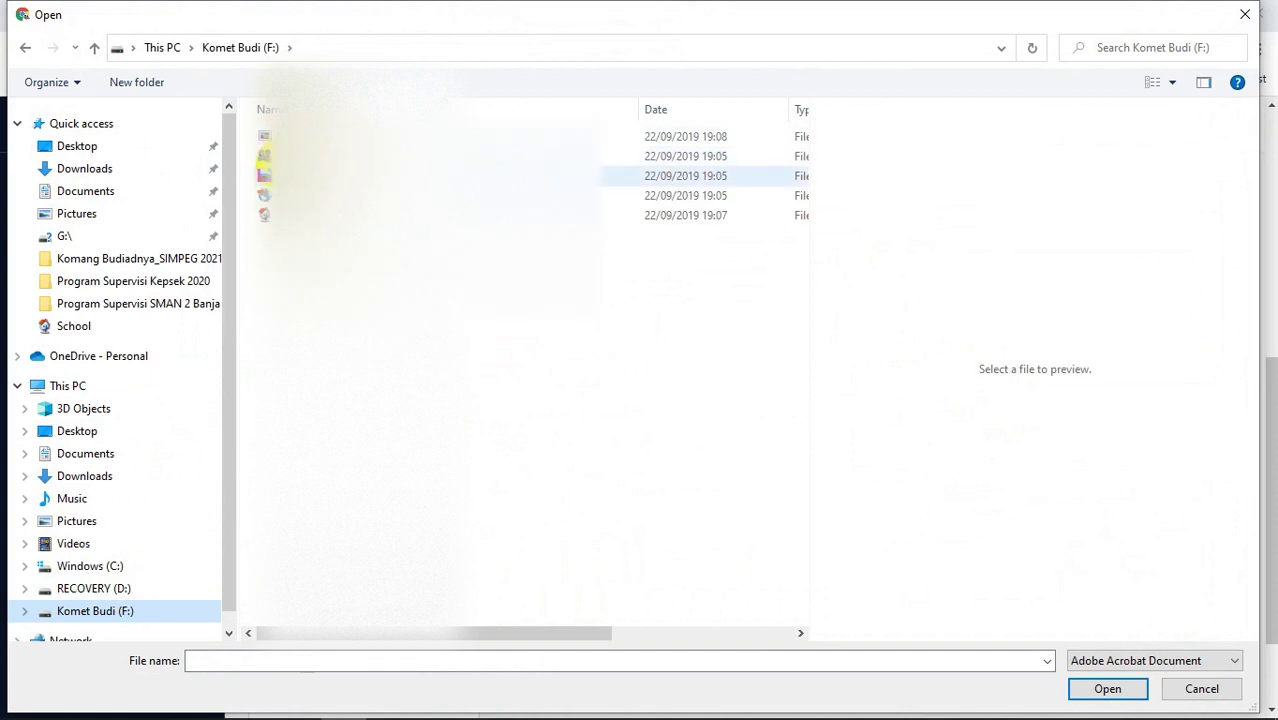
double_click(285, 175)
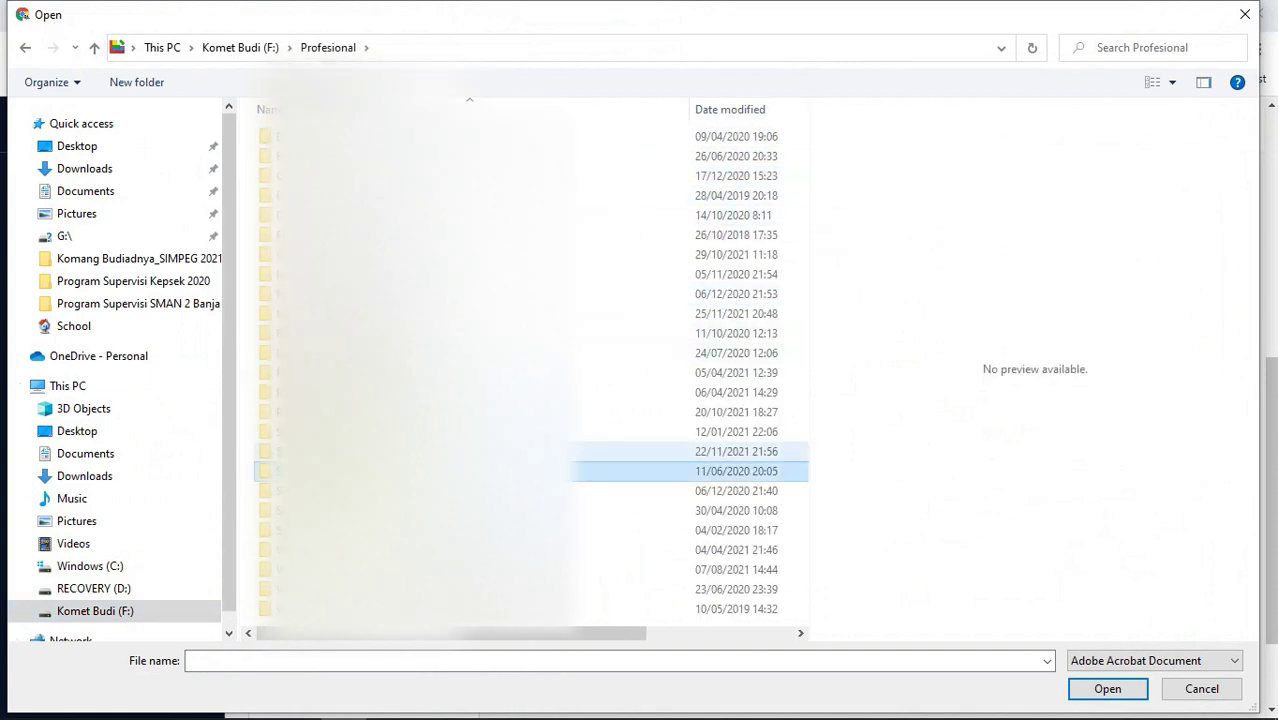
double_click(580, 451)
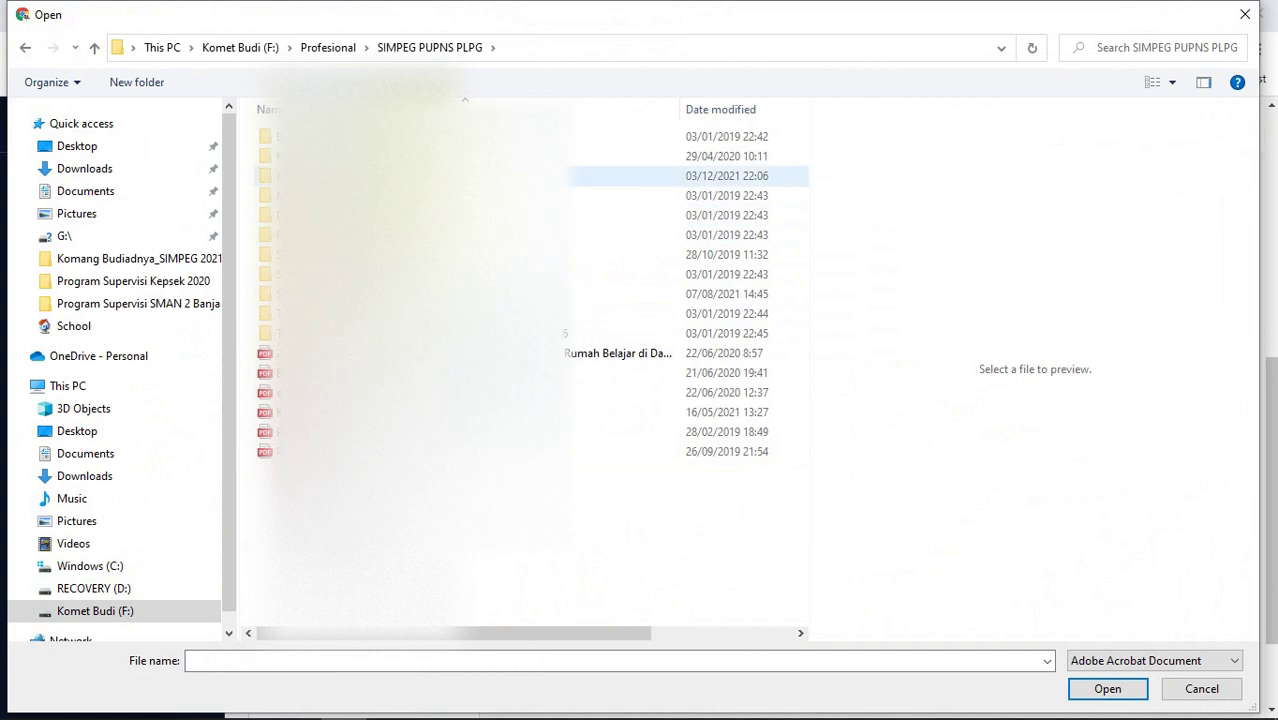
double_click(562, 175)
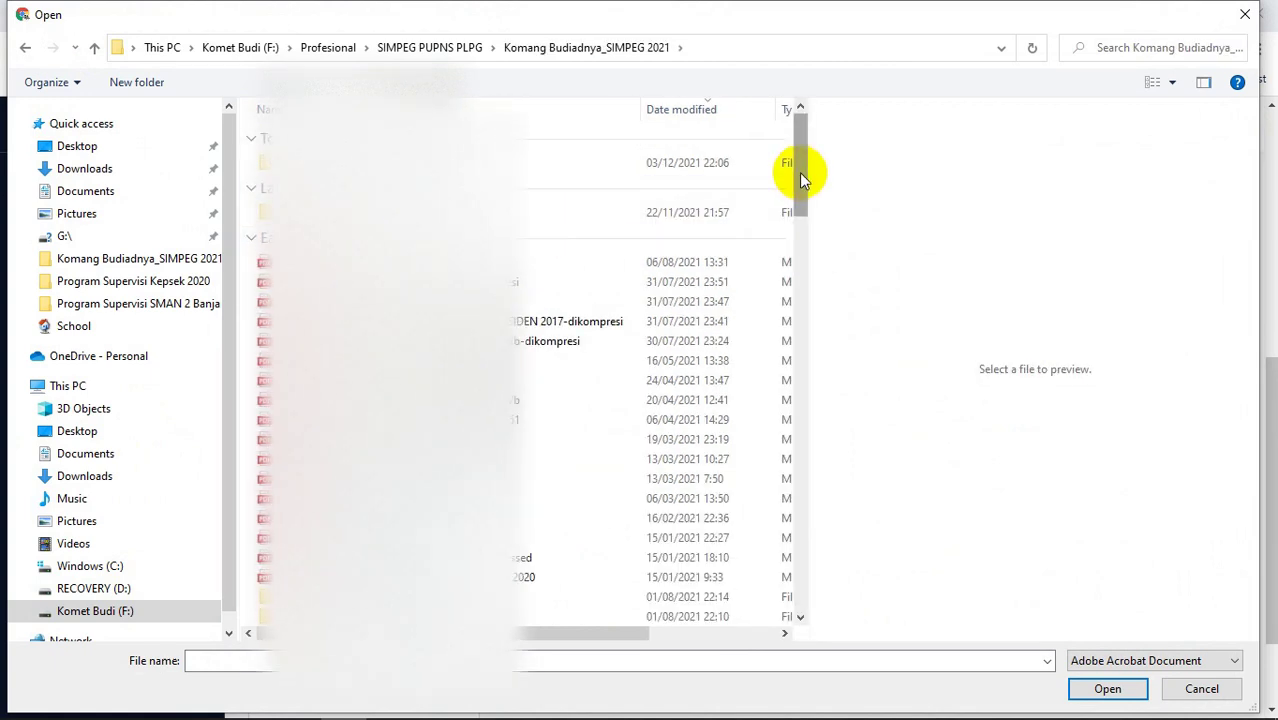
drag(800, 172, 805, 217)
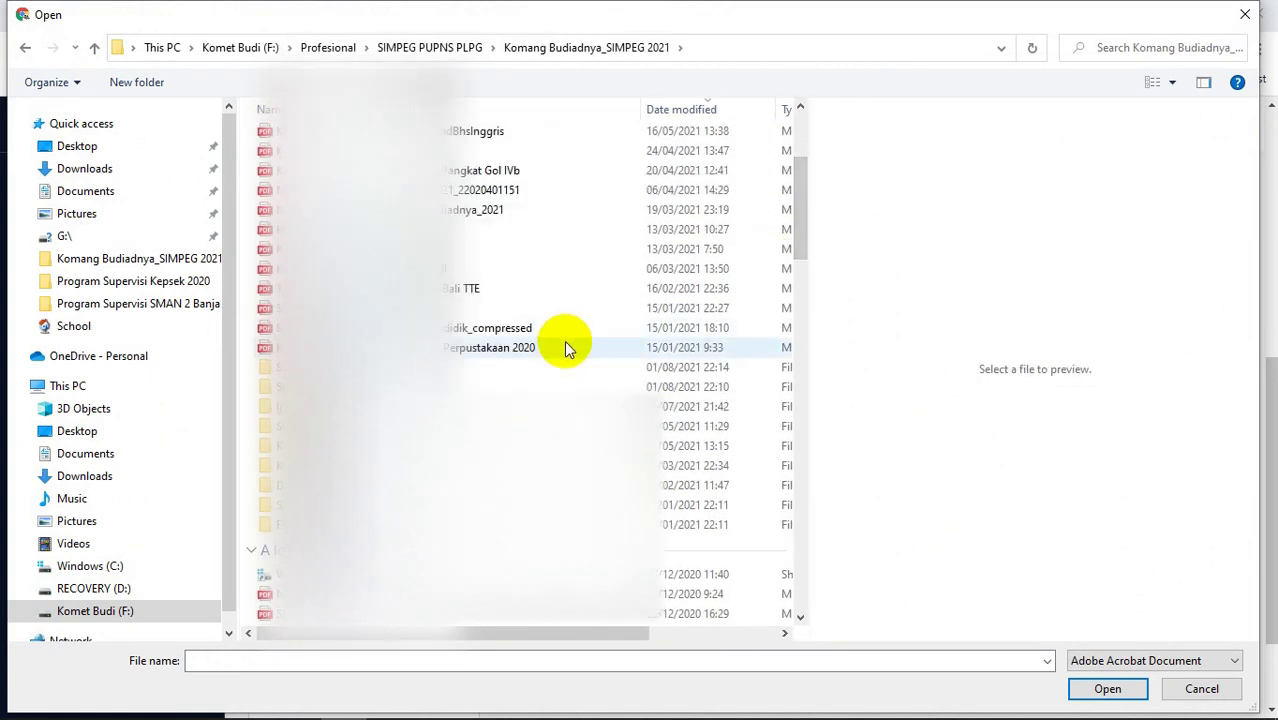
double_click(564, 343)
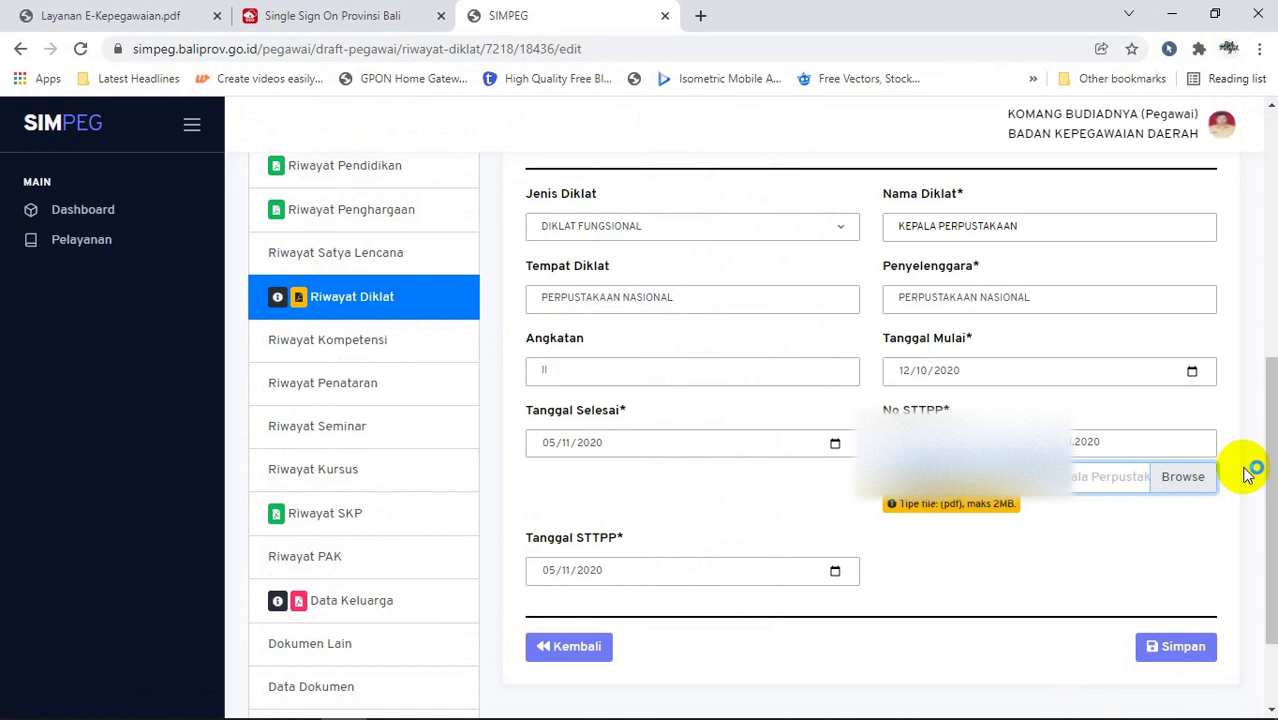
Step: Save record 2 as DIKLAT FUNGSIONAL, KEPALA PERPUSTAKAAN and check both Draft Perubahan entries
drag(1272, 428, 1272, 473)
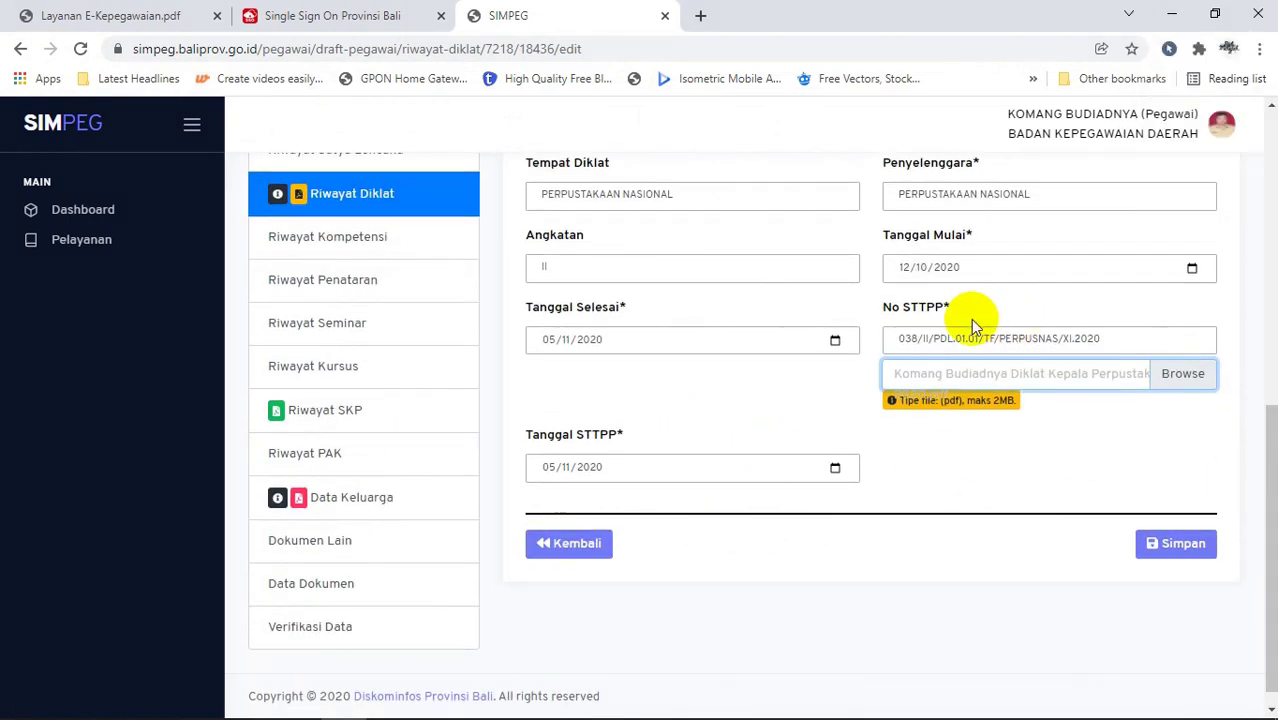
click(1160, 548)
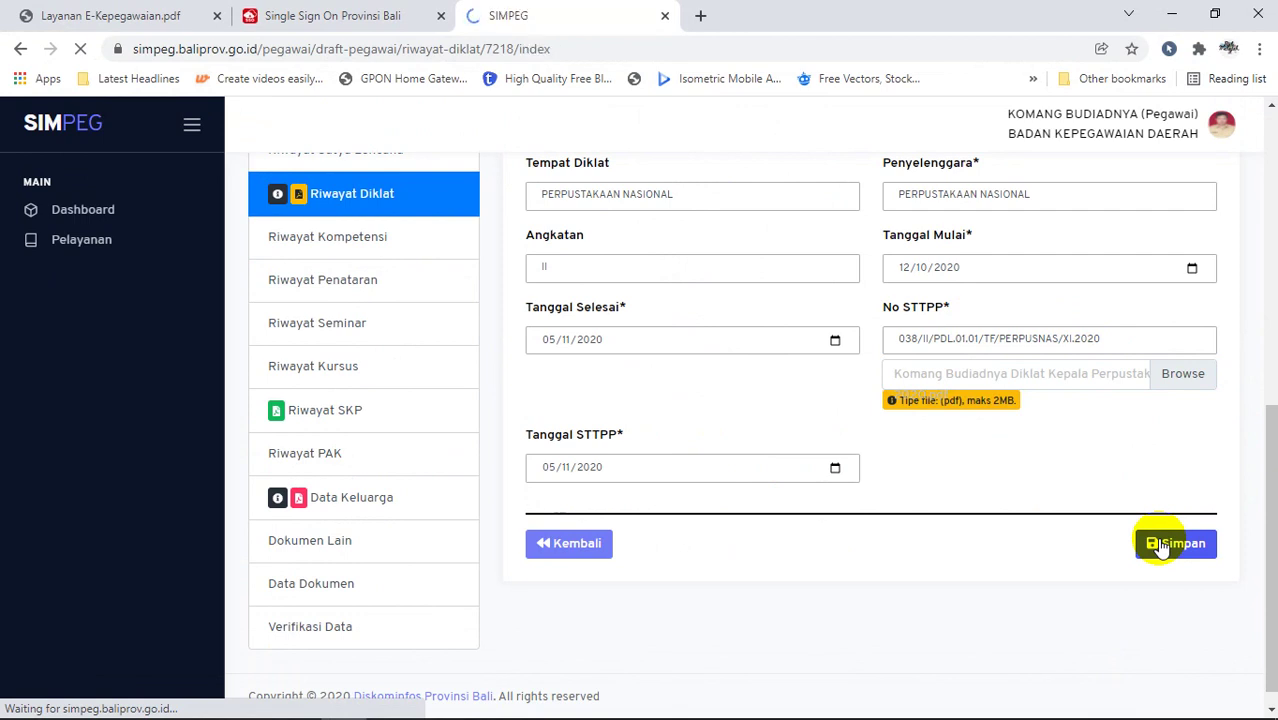
drag(1268, 326, 1266, 602)
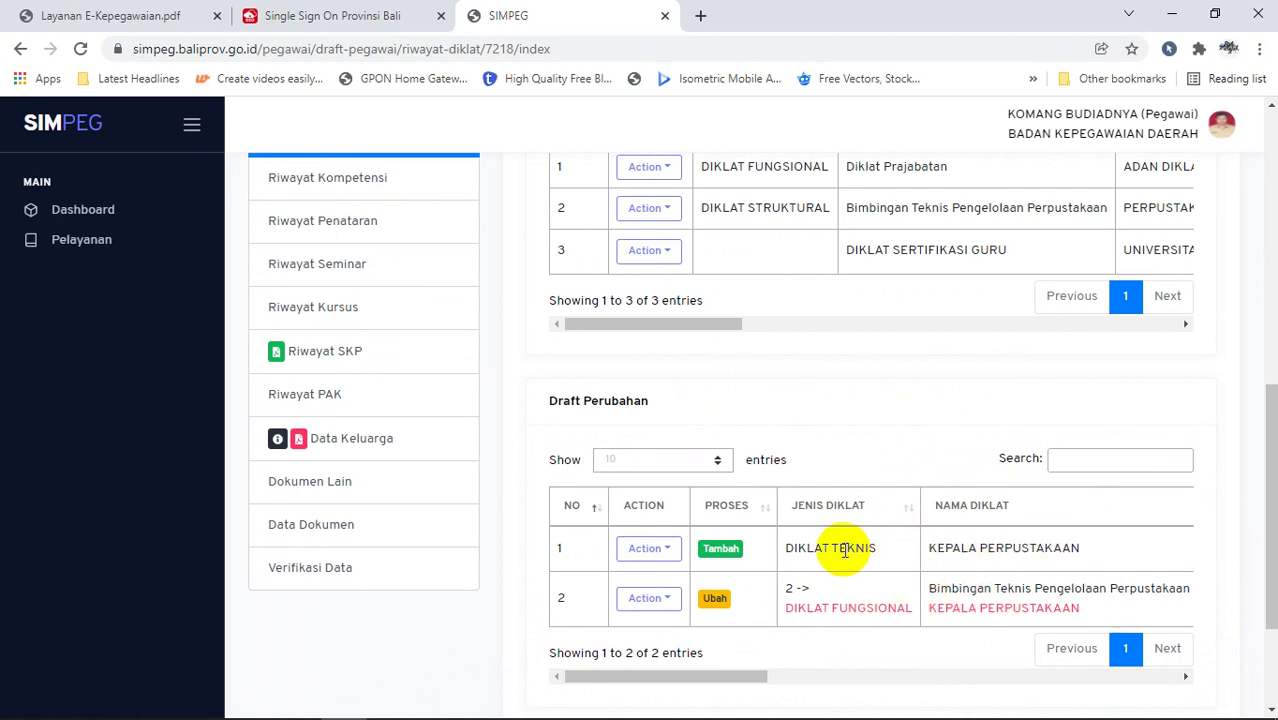
mouse_move(1268, 487)
mouse_down()
mouse_move(1264, 414)
mouse_move(1265, 505)
mouse_up()
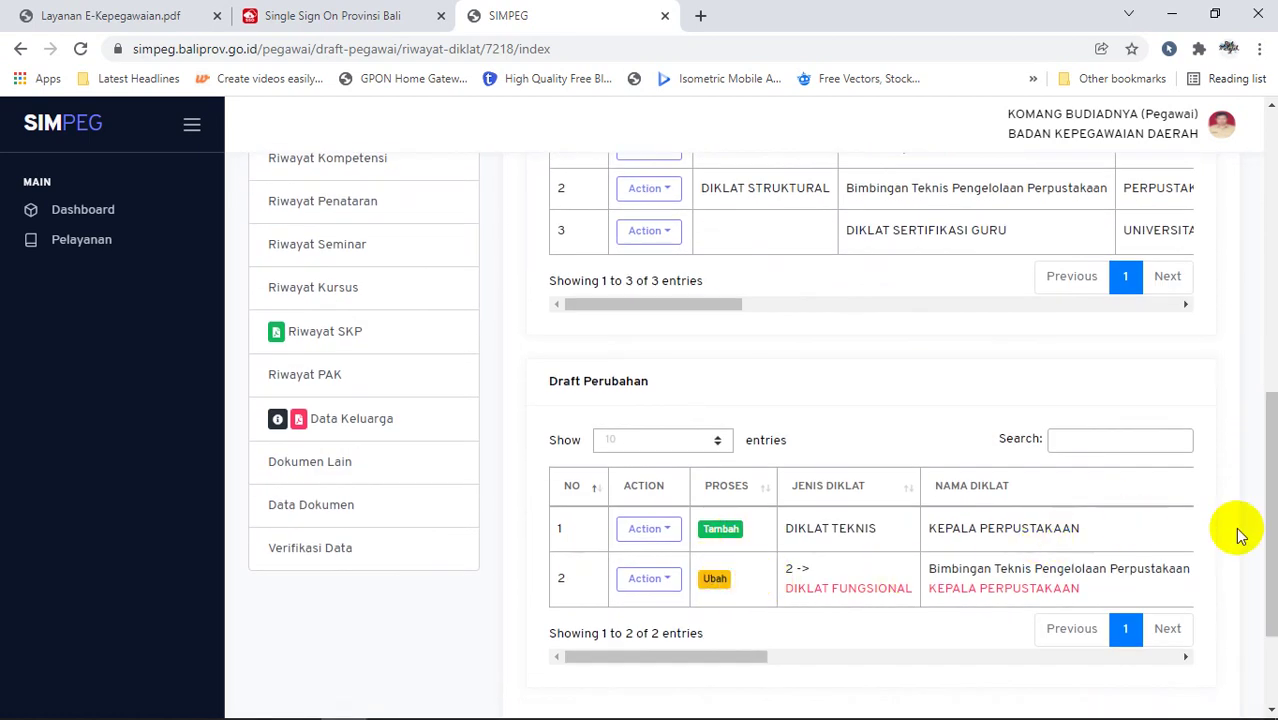
drag(1264, 540, 1268, 448)
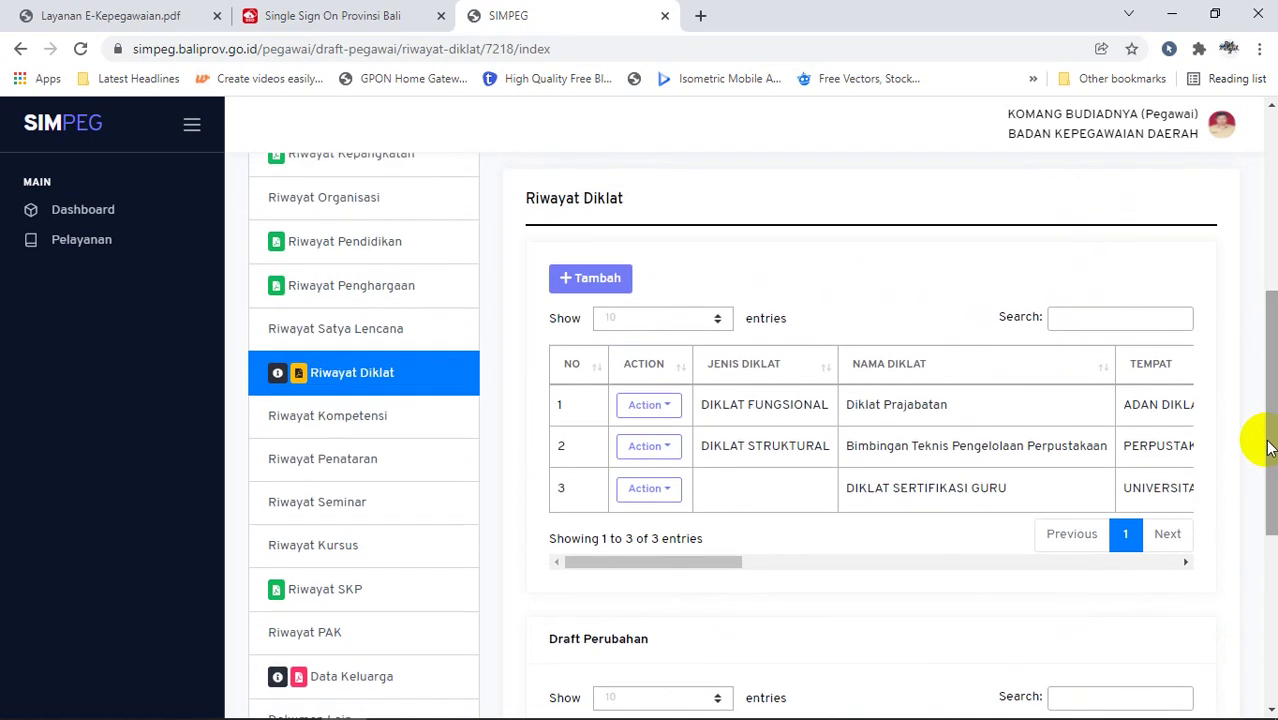
Step: Start a new training record and set its Jenis Diklat to DIKLAT FUNGSIONAL
click(610, 286)
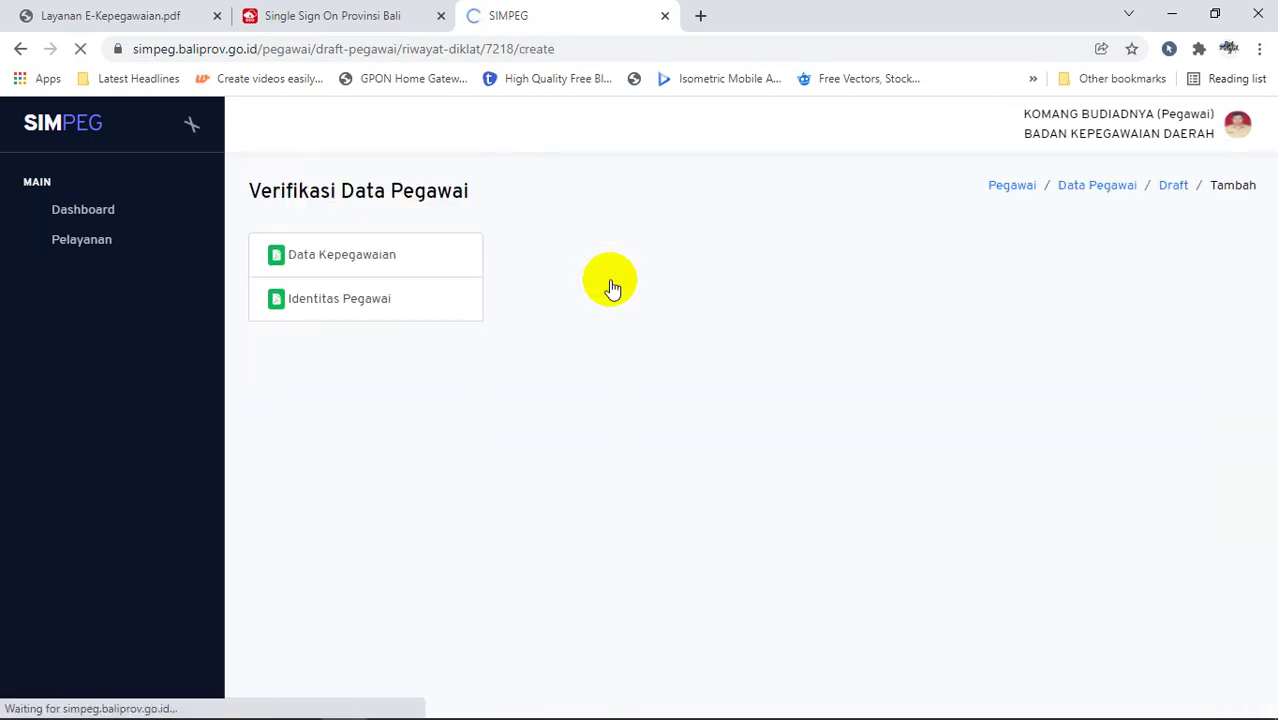
drag(1268, 228, 1258, 400)
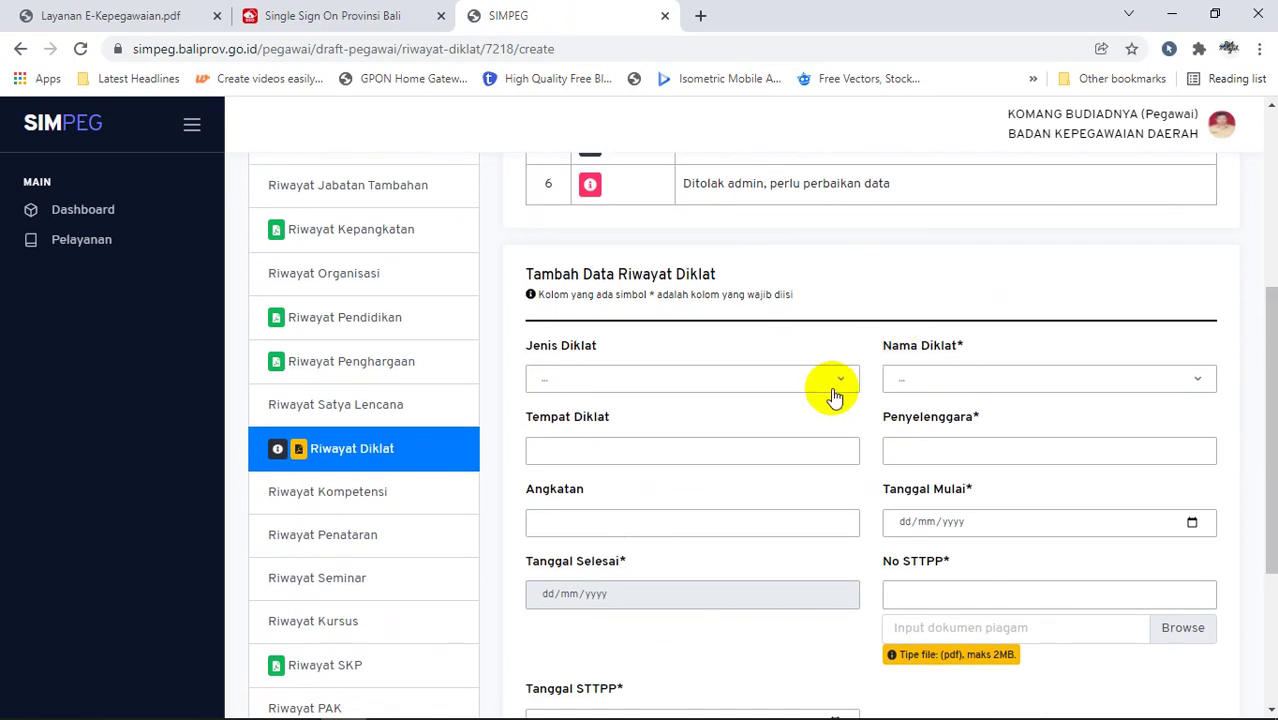
click(835, 386)
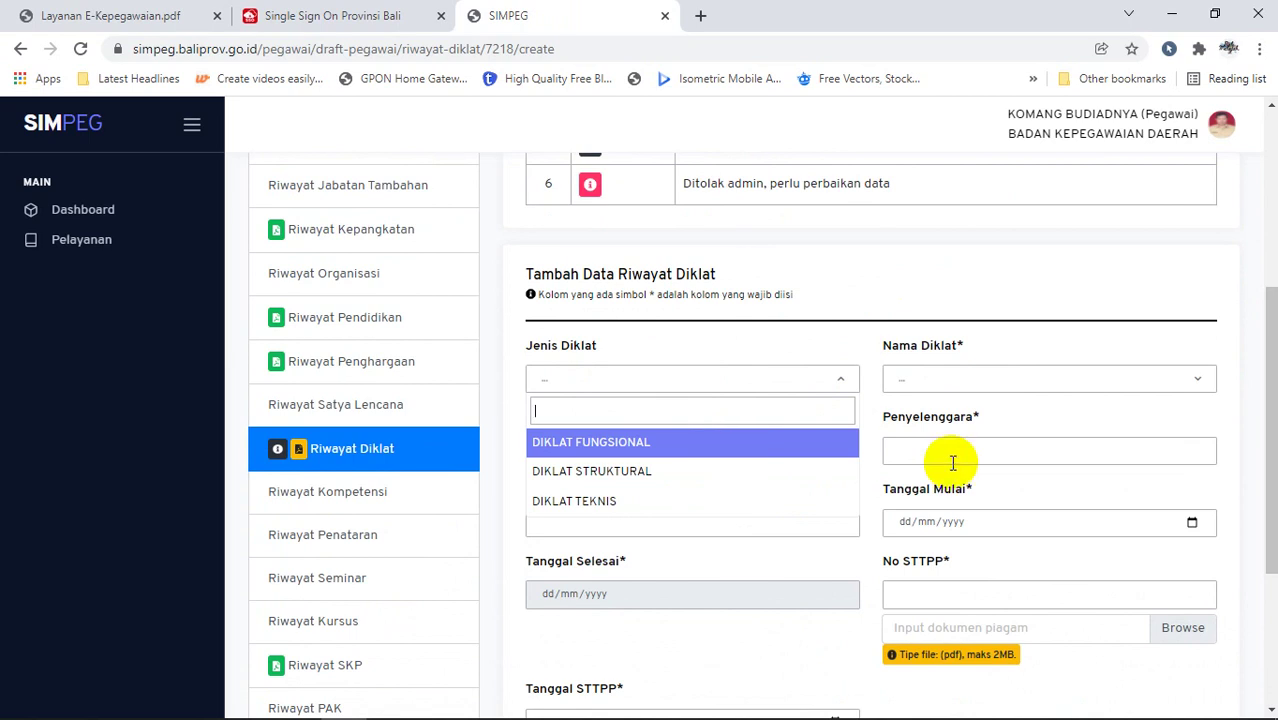
click(1012, 382)
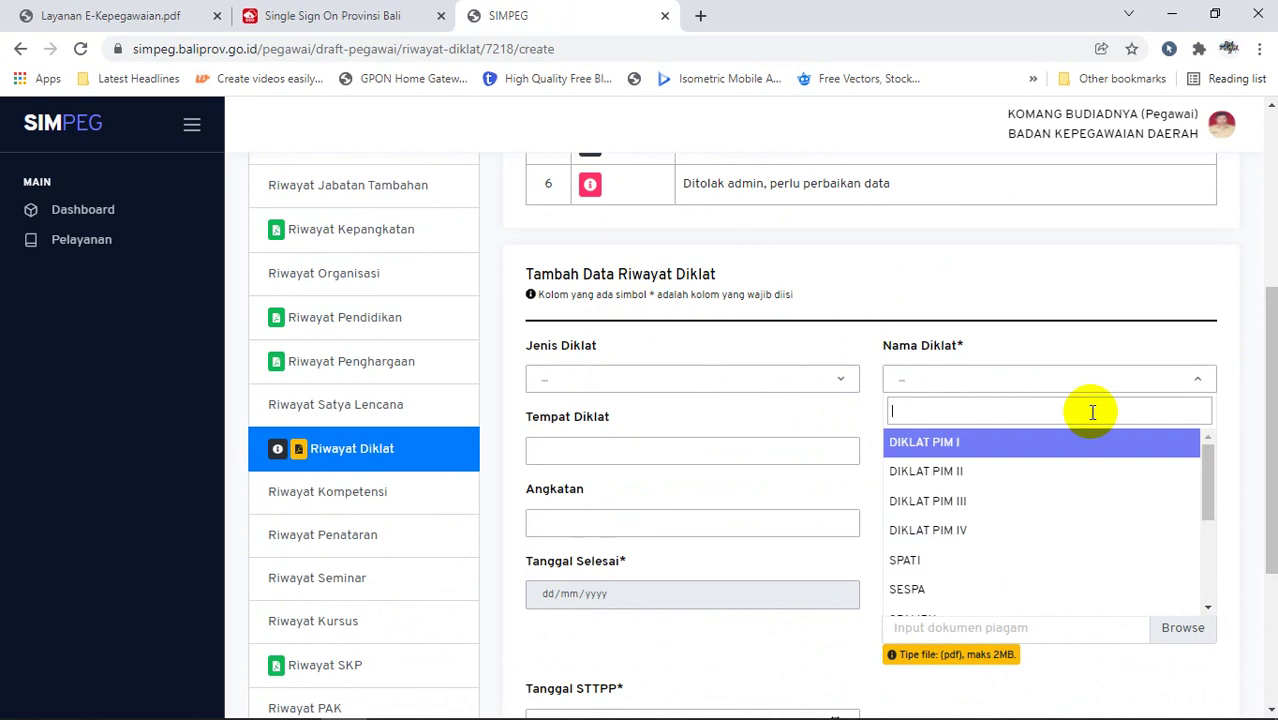
scroll(1206, 466, down, 1)
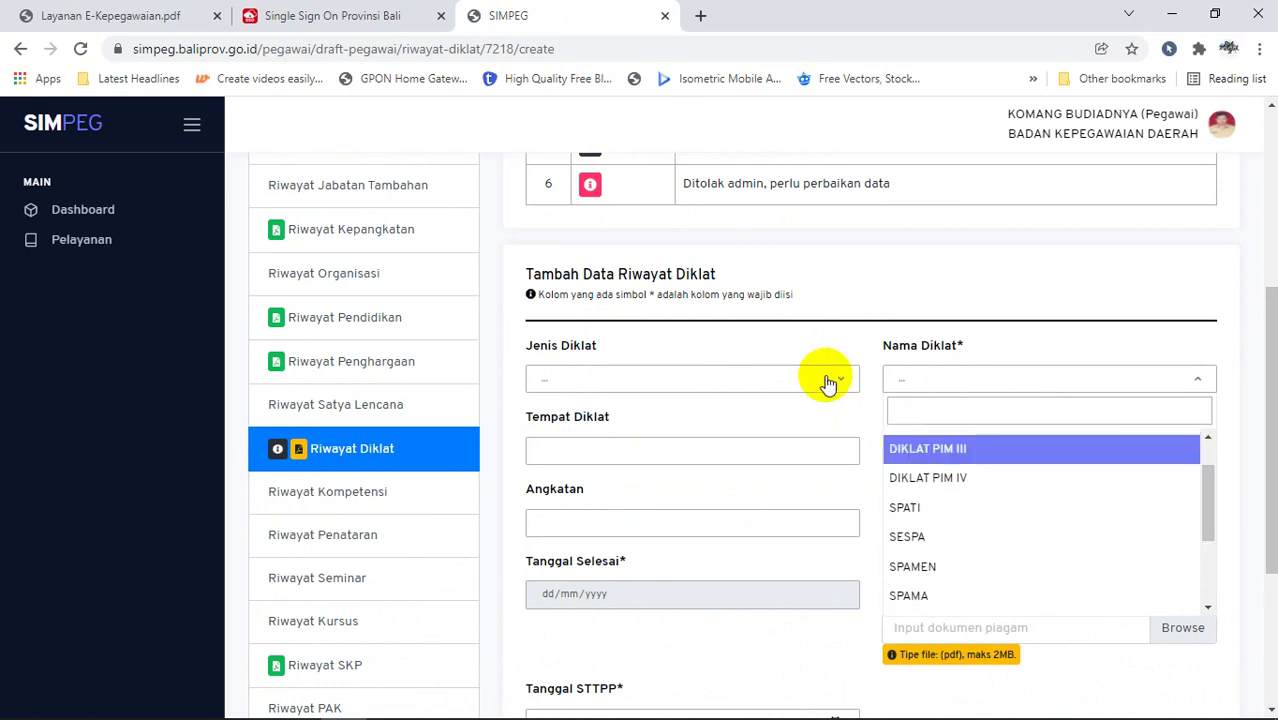
click(826, 382)
click(777, 442)
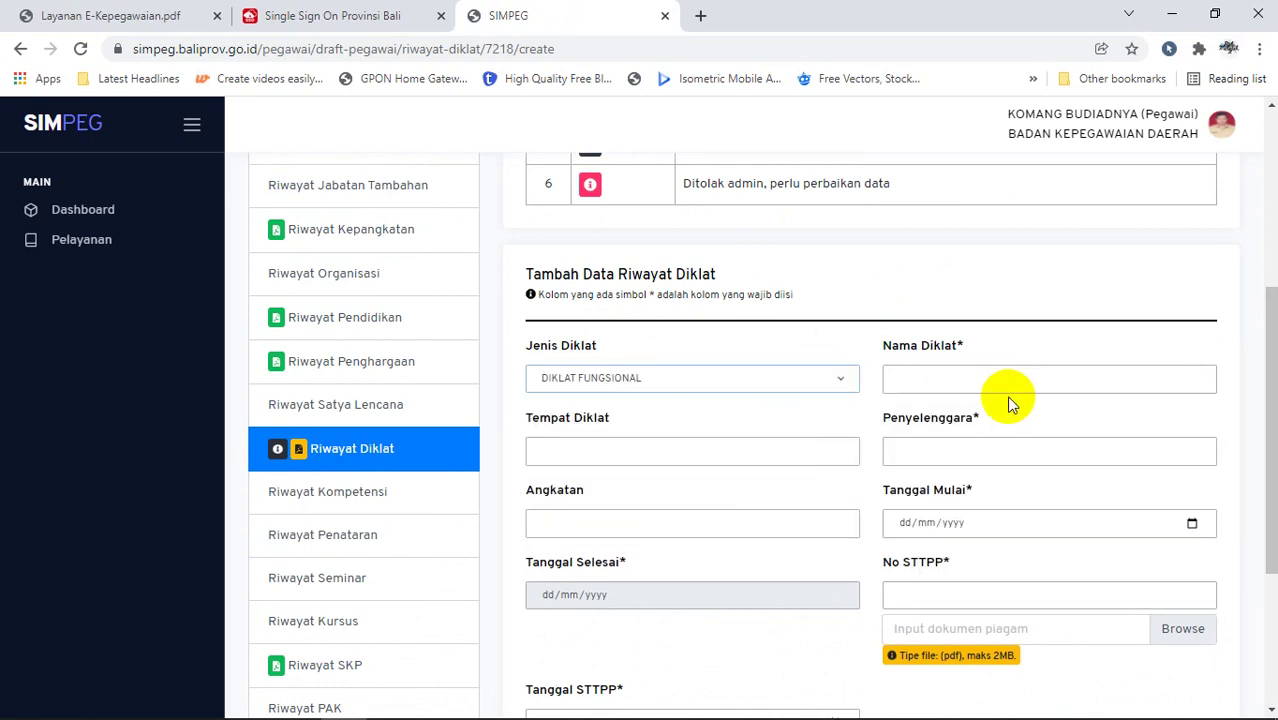
Step: Leave the Nama Diklat field unfinished and go back to the Riwayat Diklat overview unsaved
click(1063, 379)
click(850, 348)
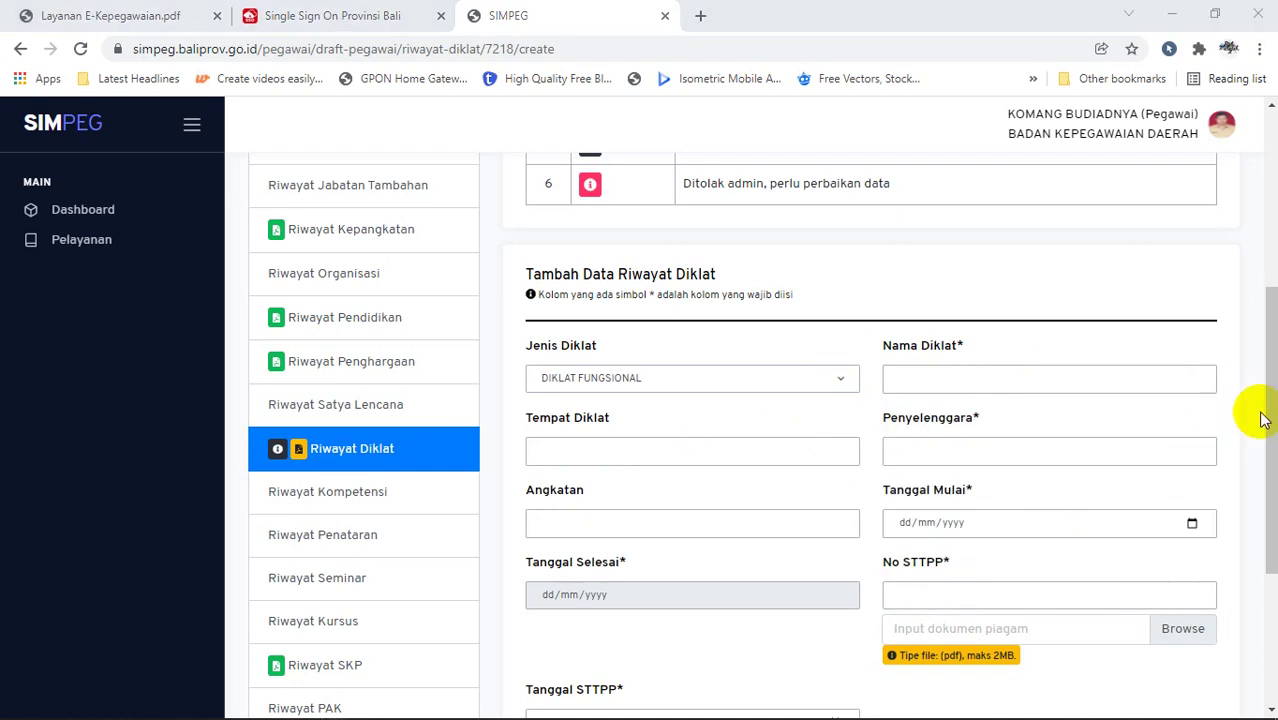
drag(1262, 420, 1151, 491)
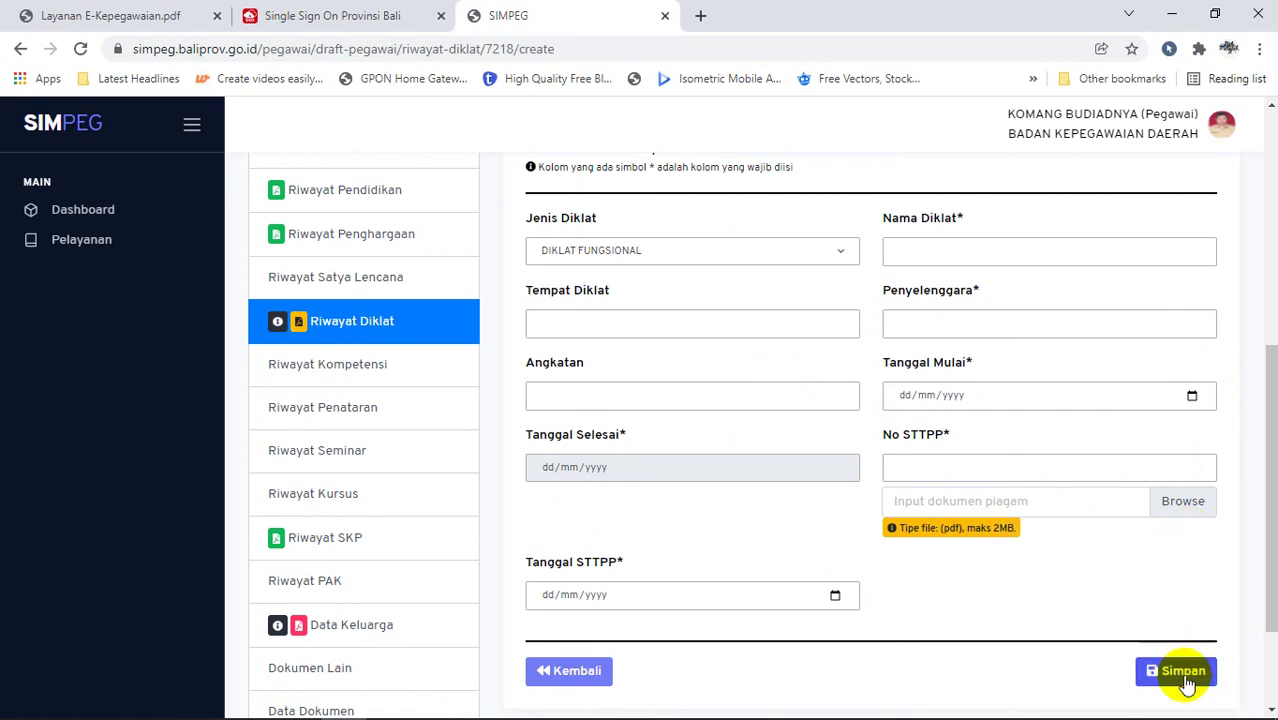
mouse_move(1264, 508)
mouse_down()
mouse_move(1267, 456)
mouse_move(1272, 570)
mouse_move(1258, 534)
mouse_move(1262, 382)
mouse_move(1262, 532)
mouse_up()
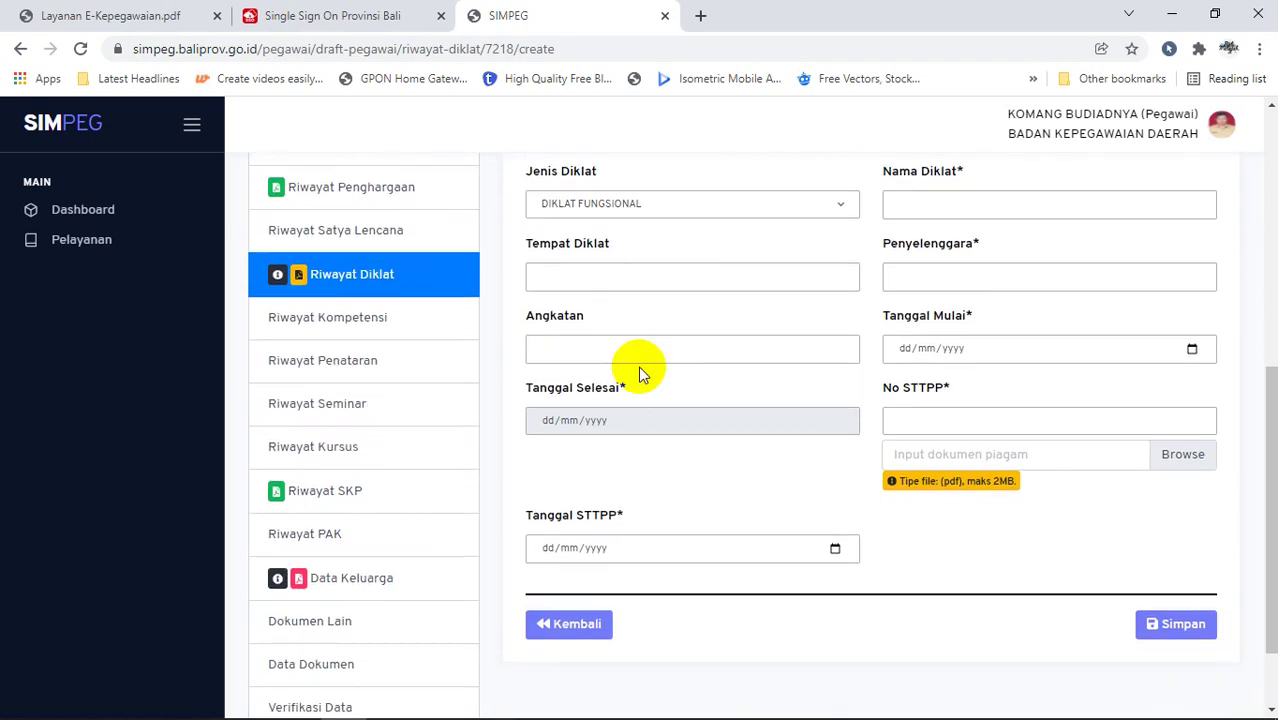
click(416, 290)
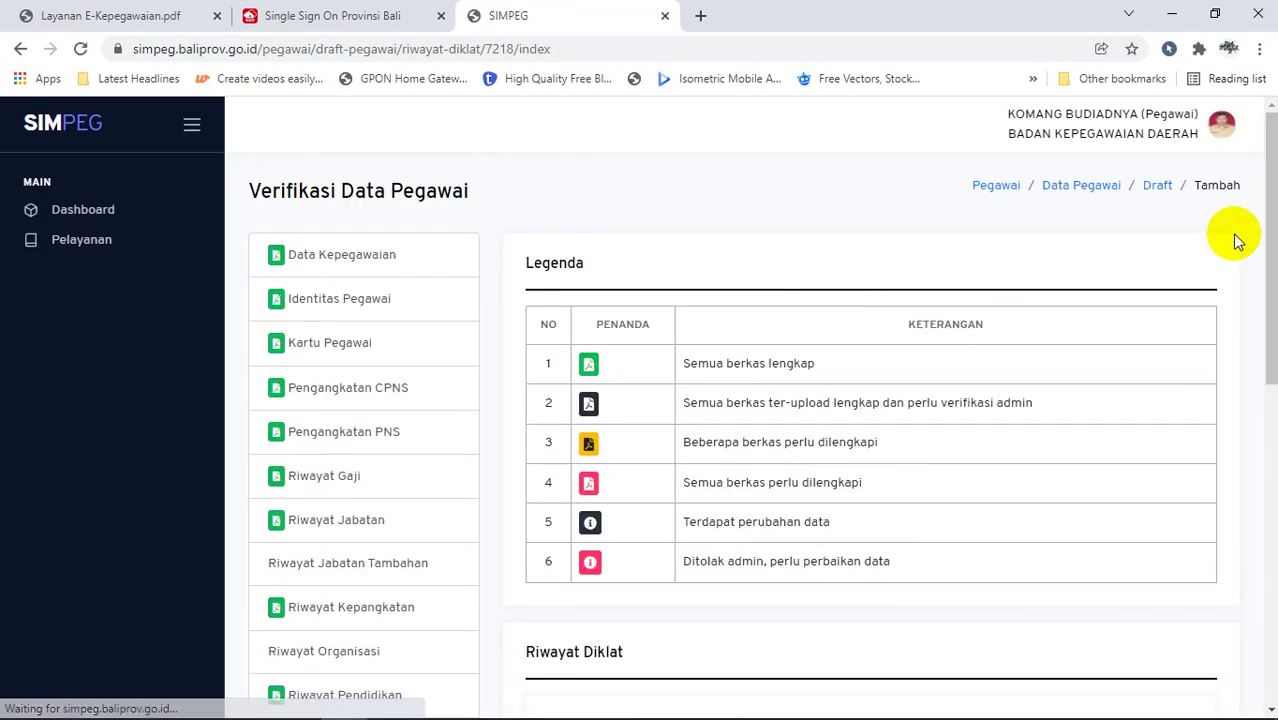
Step: Delete the row 2 Ubah draft change, confirming with 'Ya, hapus!'
drag(1266, 230, 1248, 530)
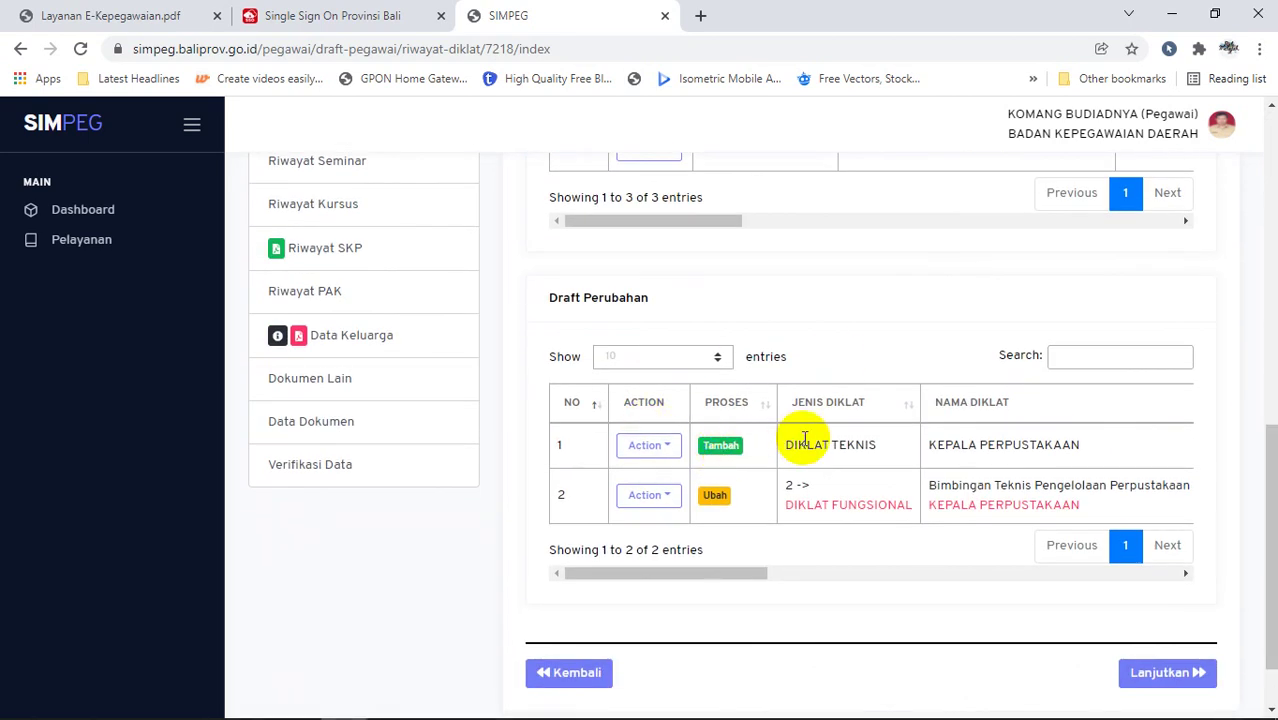
click(670, 503)
click(670, 507)
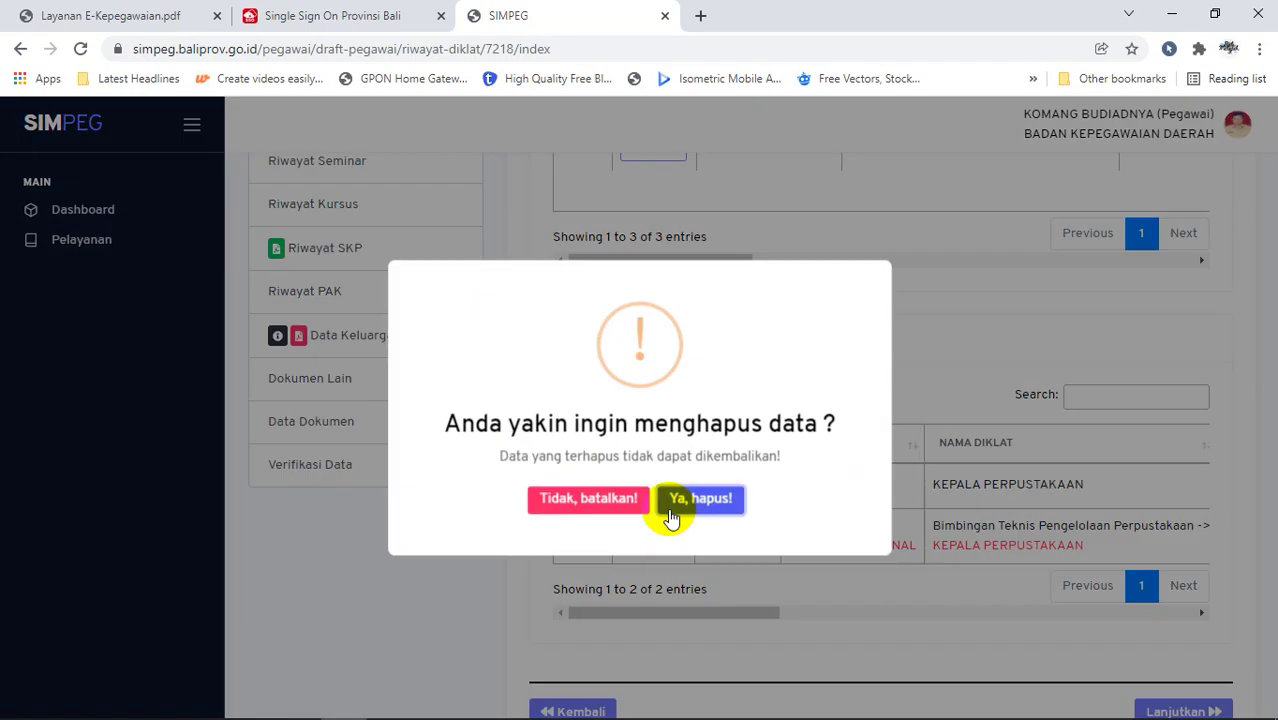
click(699, 497)
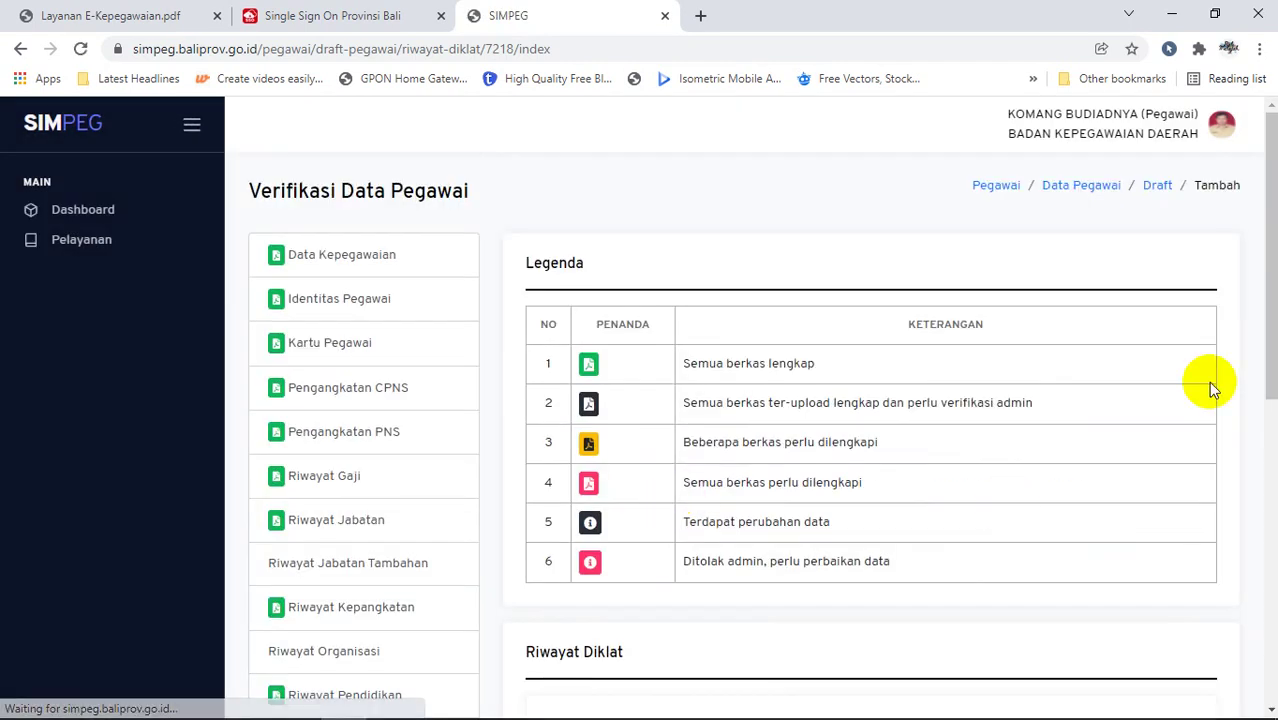
drag(1268, 350, 1272, 568)
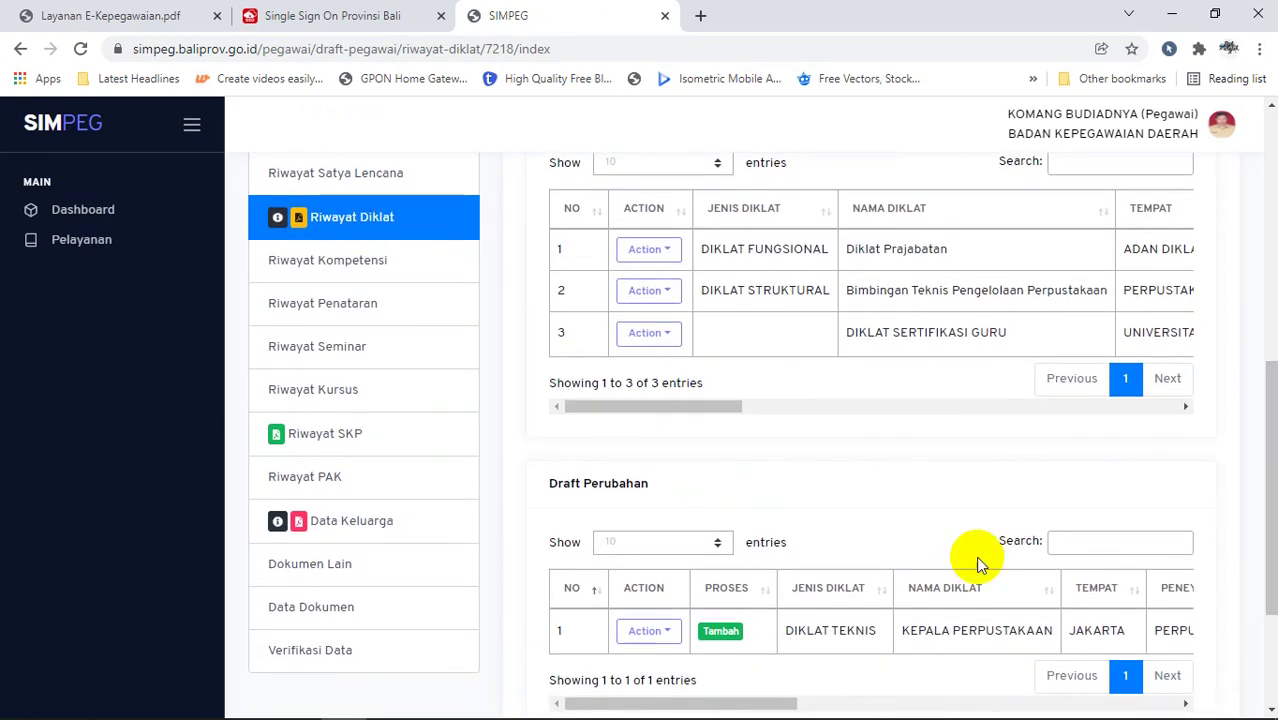
Step: Edit the KEPALA PERPUSTAKAAN draft to Jenis Diklat DIKLAT FUNGSIONAL, reselect its name, and save
click(646, 630)
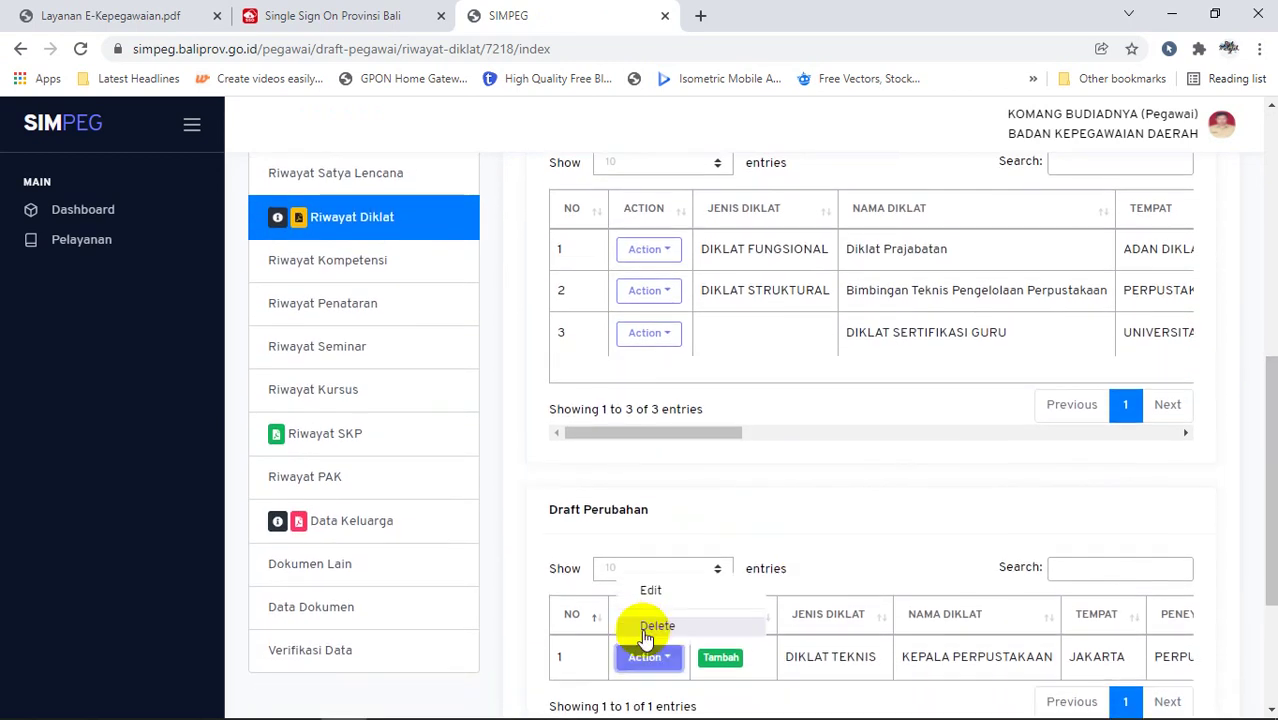
click(649, 594)
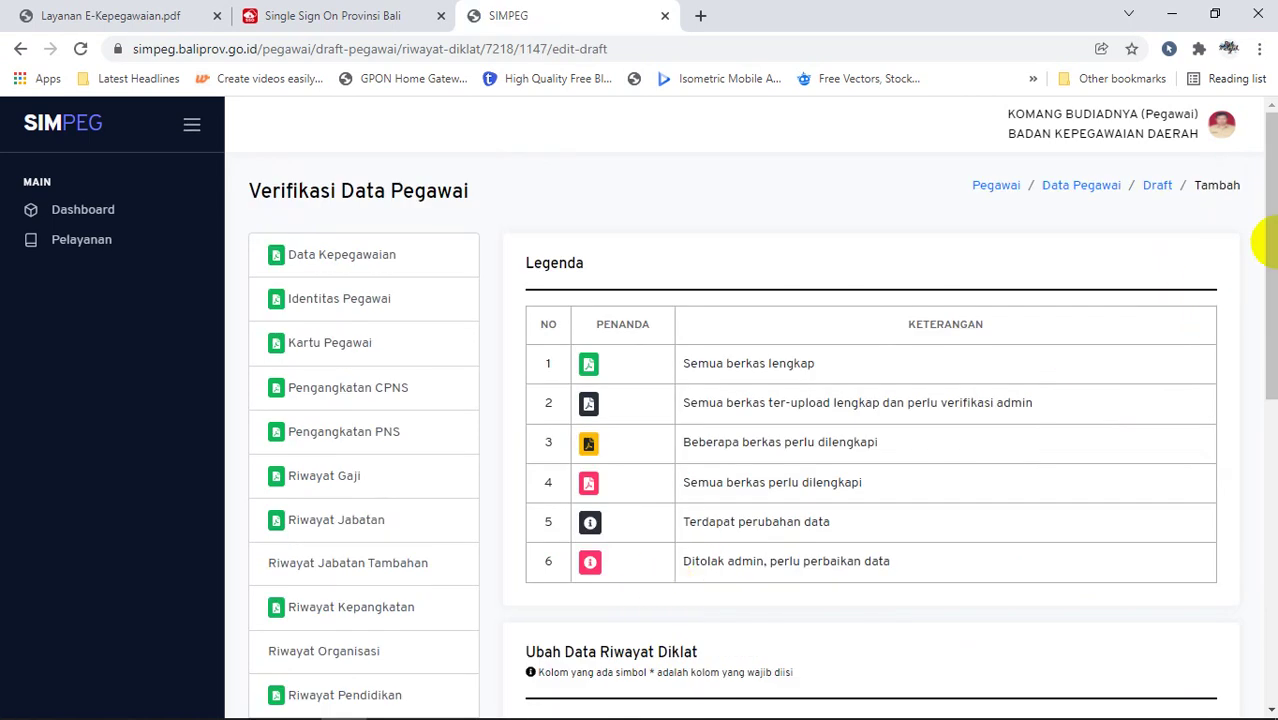
drag(1266, 240, 1258, 425)
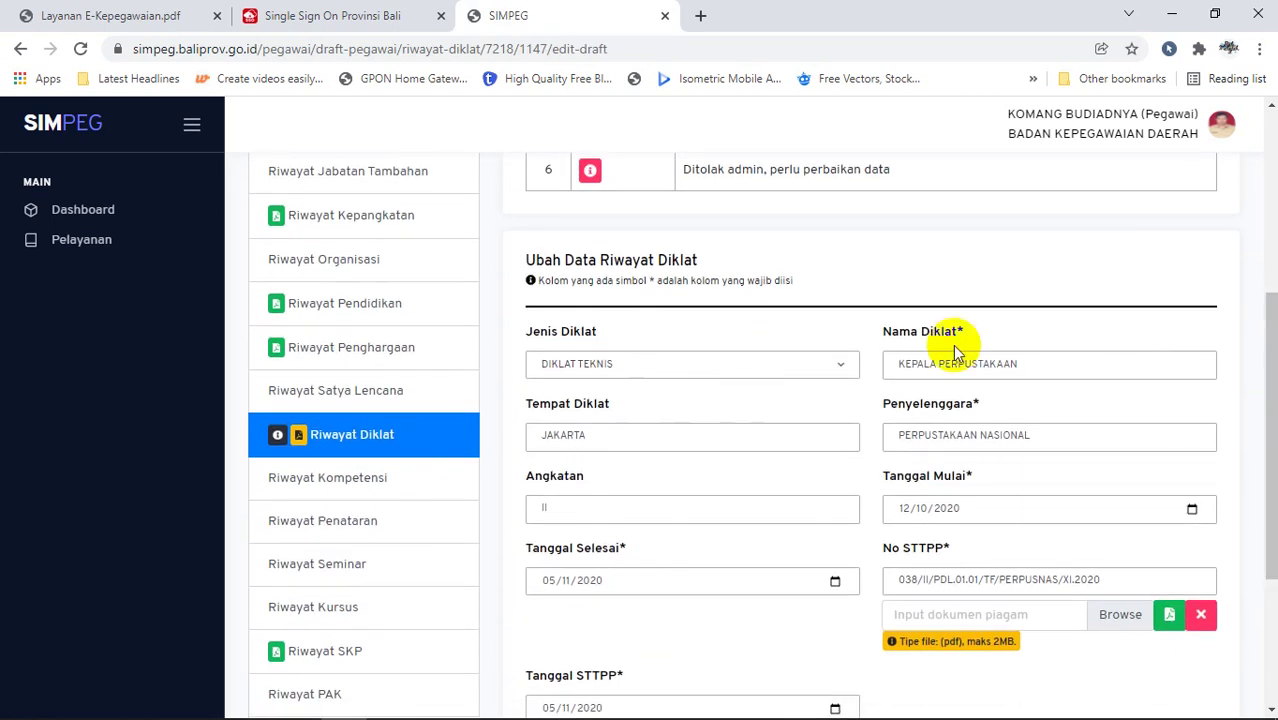
click(827, 362)
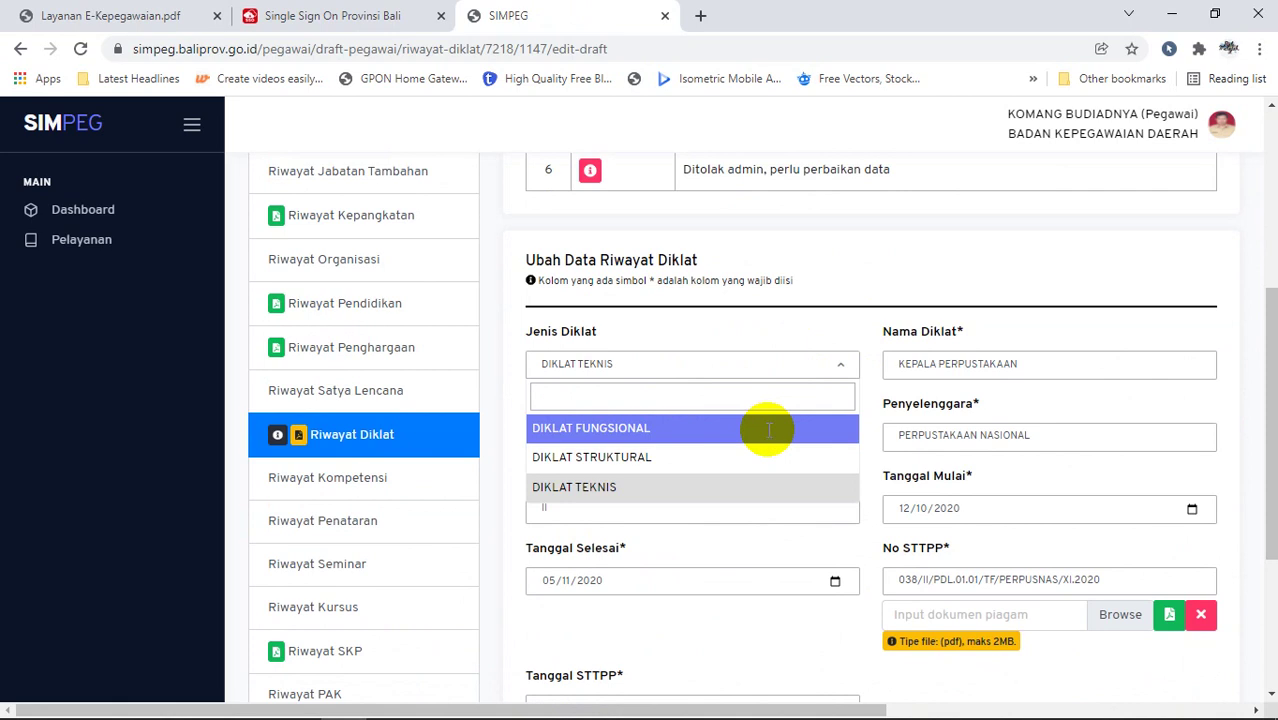
click(768, 430)
click(1100, 364)
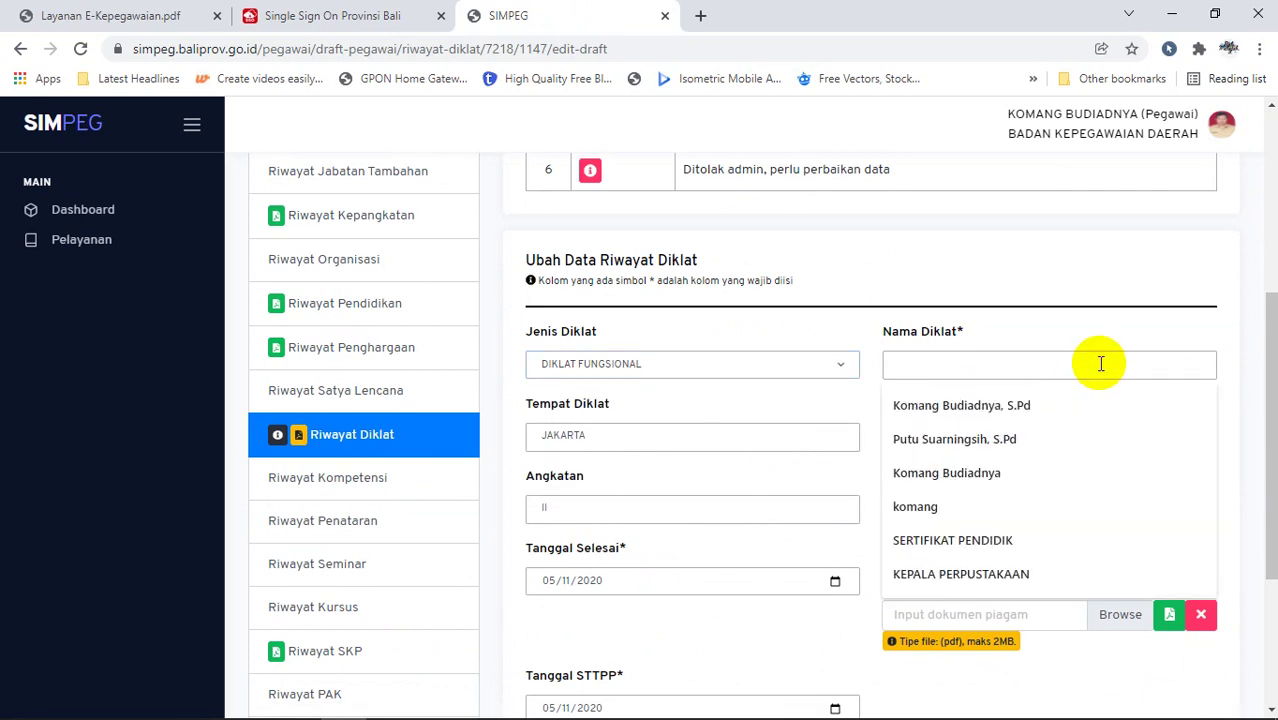
click(1078, 578)
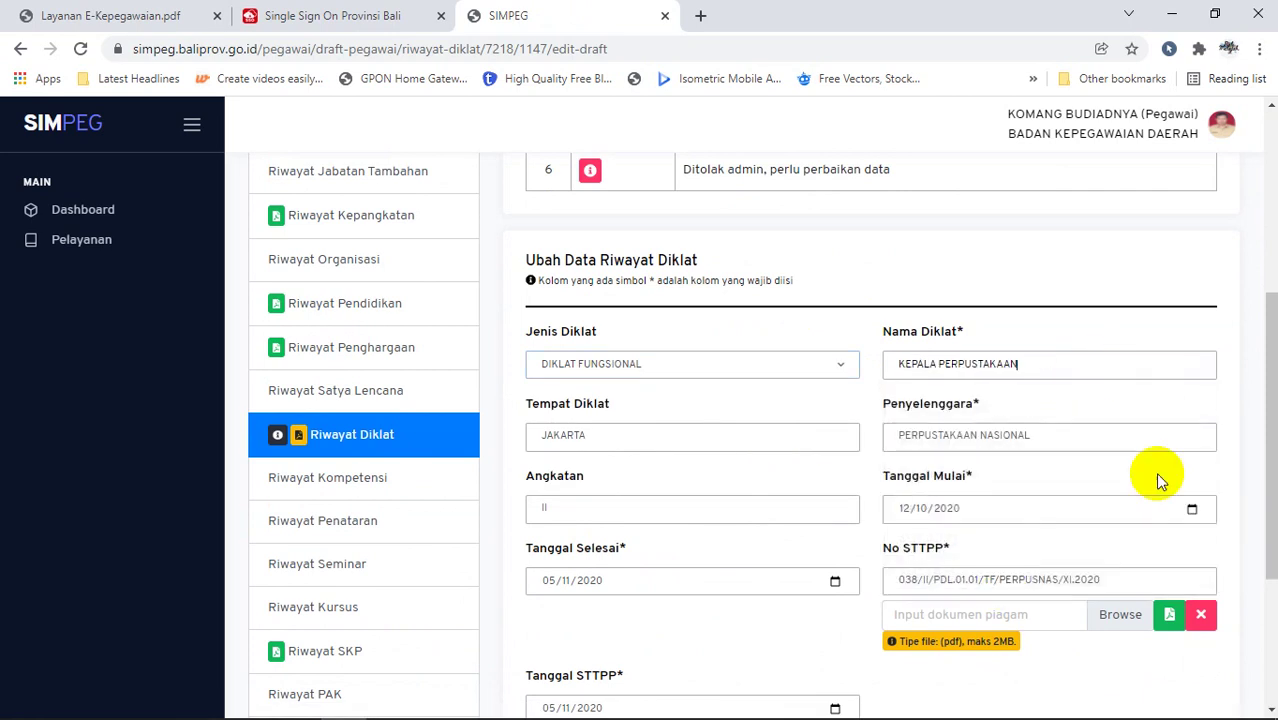
drag(1258, 420, 1170, 491)
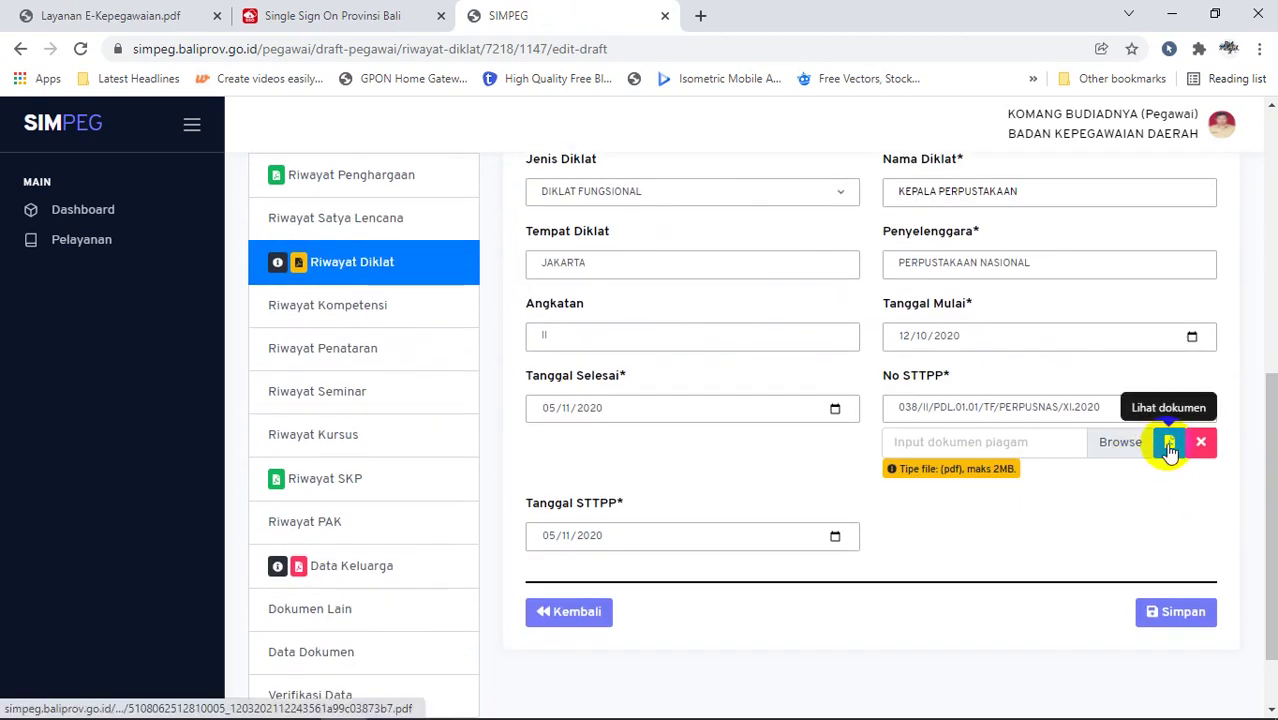
click(1160, 614)
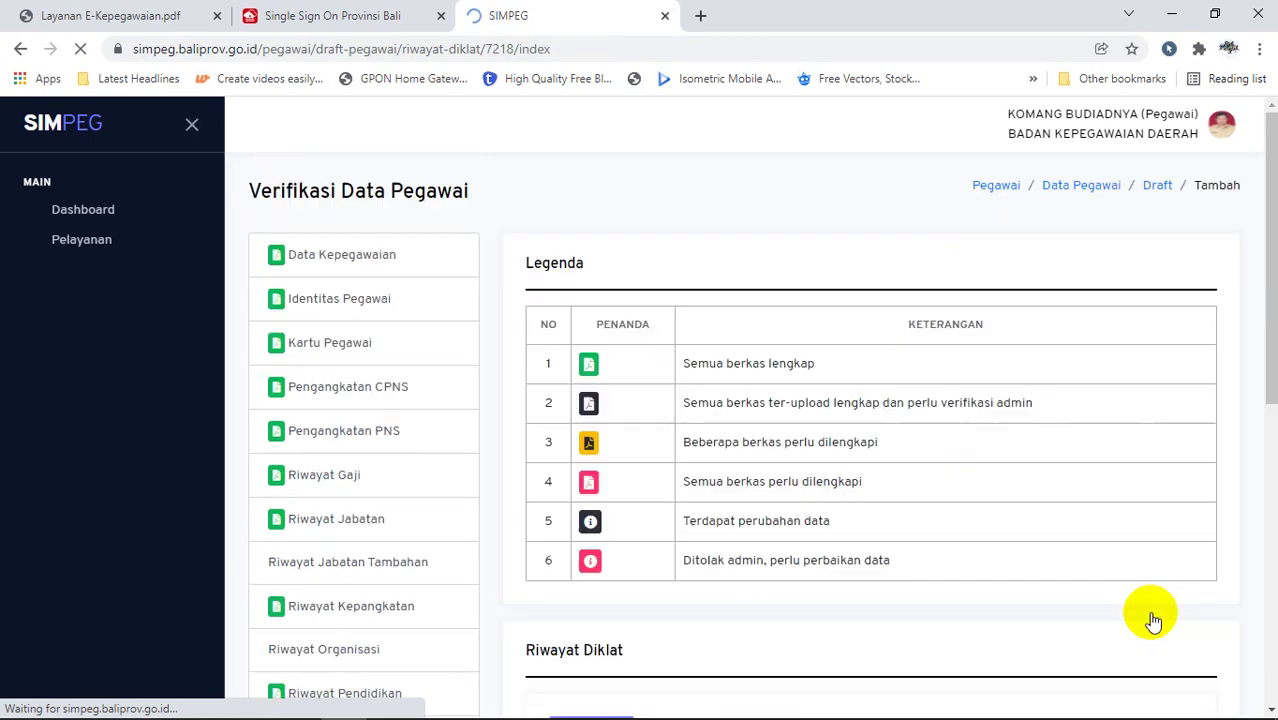
Step: Review the draft's NOMOR STTPP and DOKUMEN STTPP columns and the three training records above
drag(1270, 258, 1264, 523)
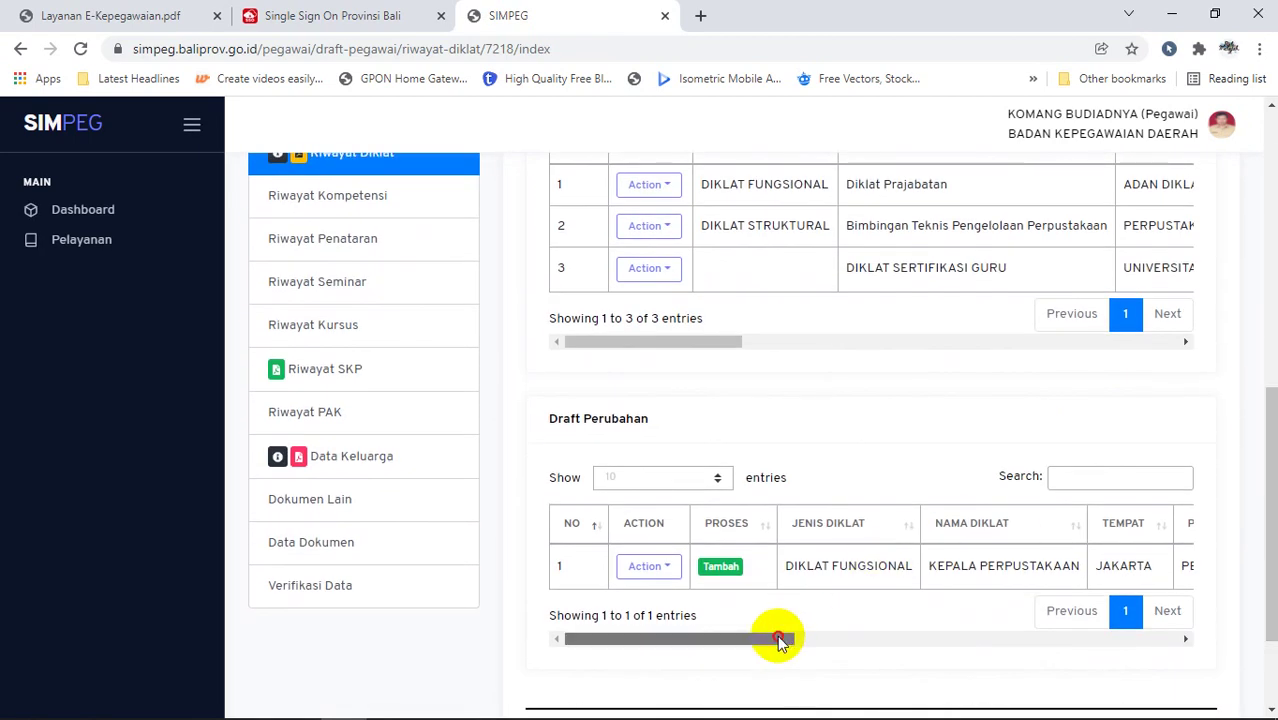
drag(776, 639, 1170, 616)
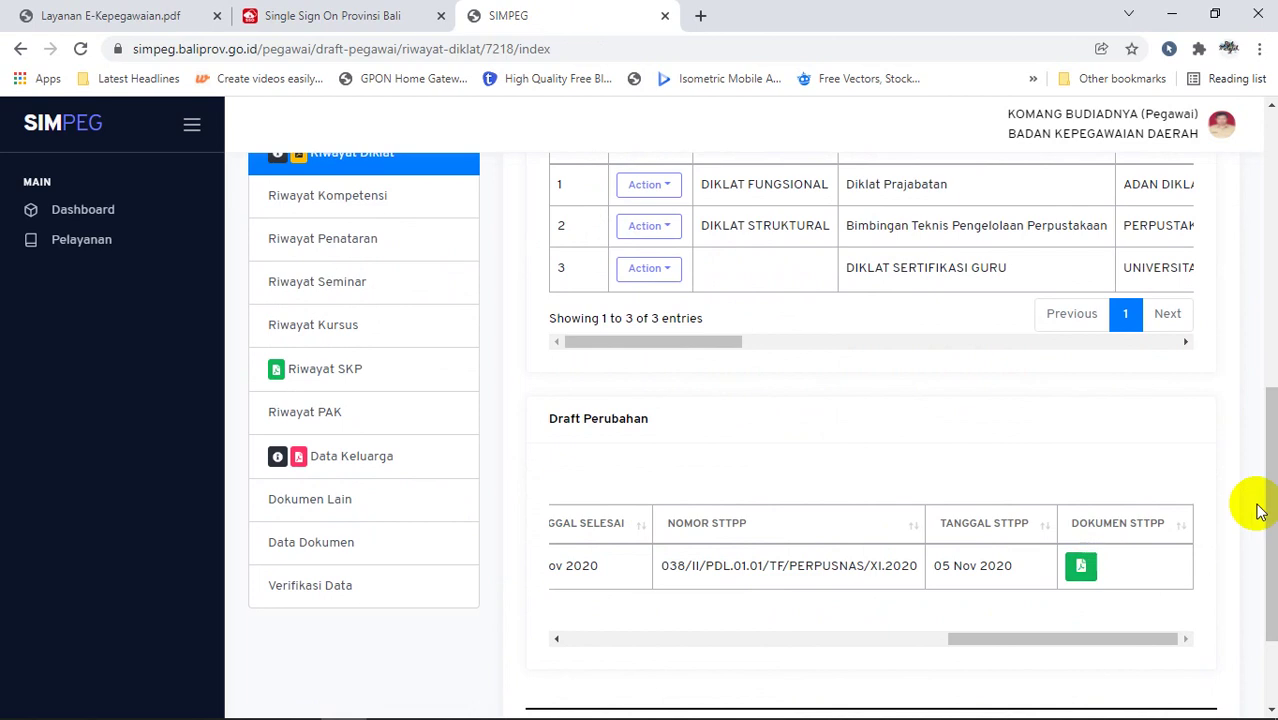
drag(1255, 508, 1258, 424)
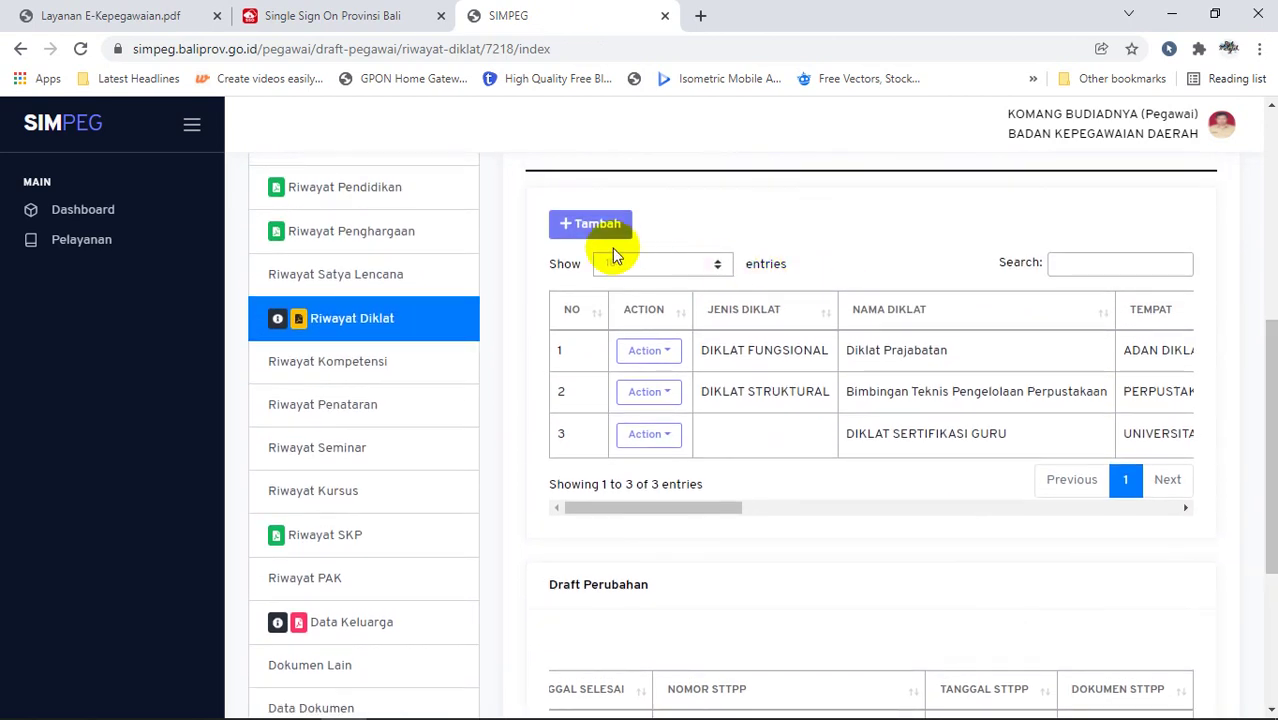
click(648, 351)
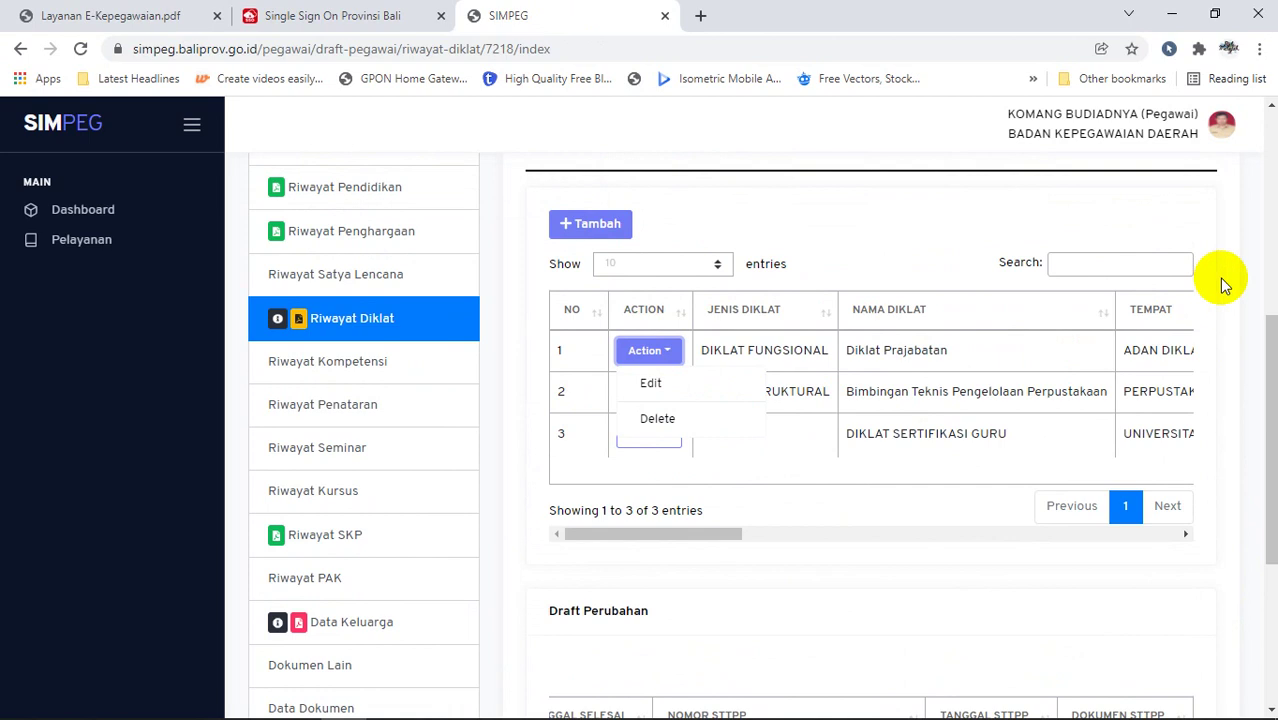
click(1269, 292)
drag(1269, 298, 1258, 571)
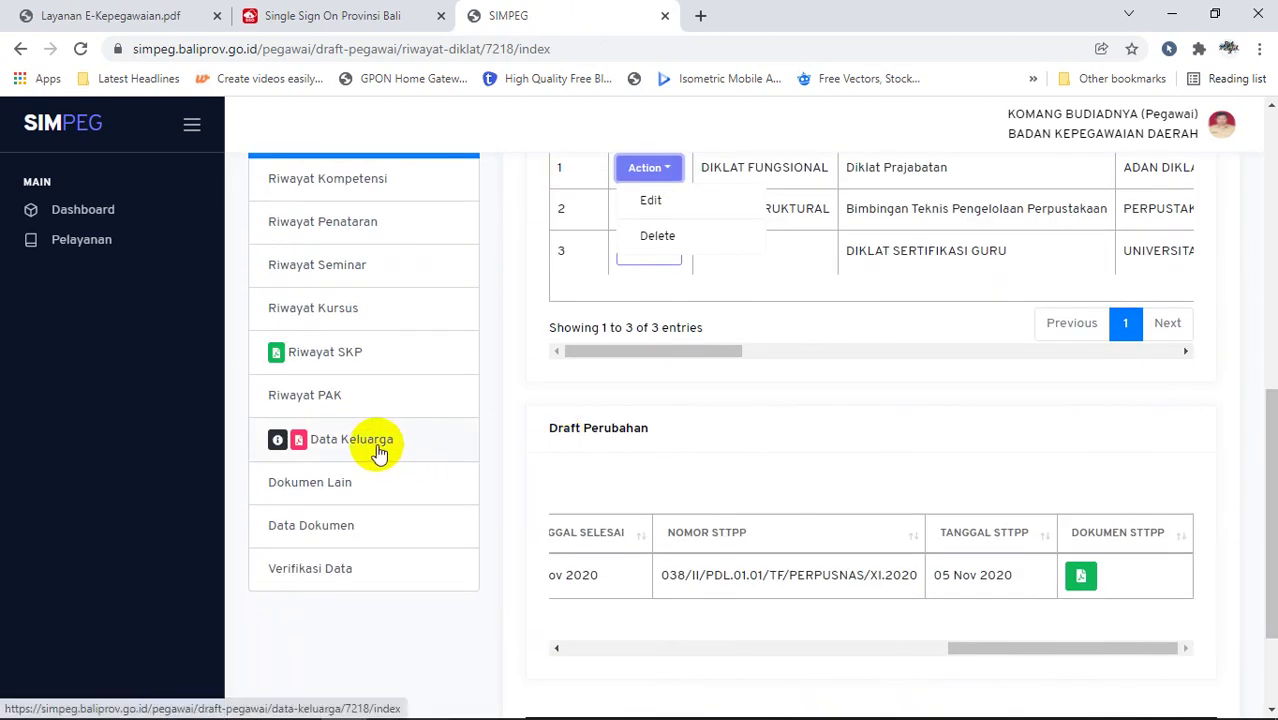
mouse_move(284, 448)
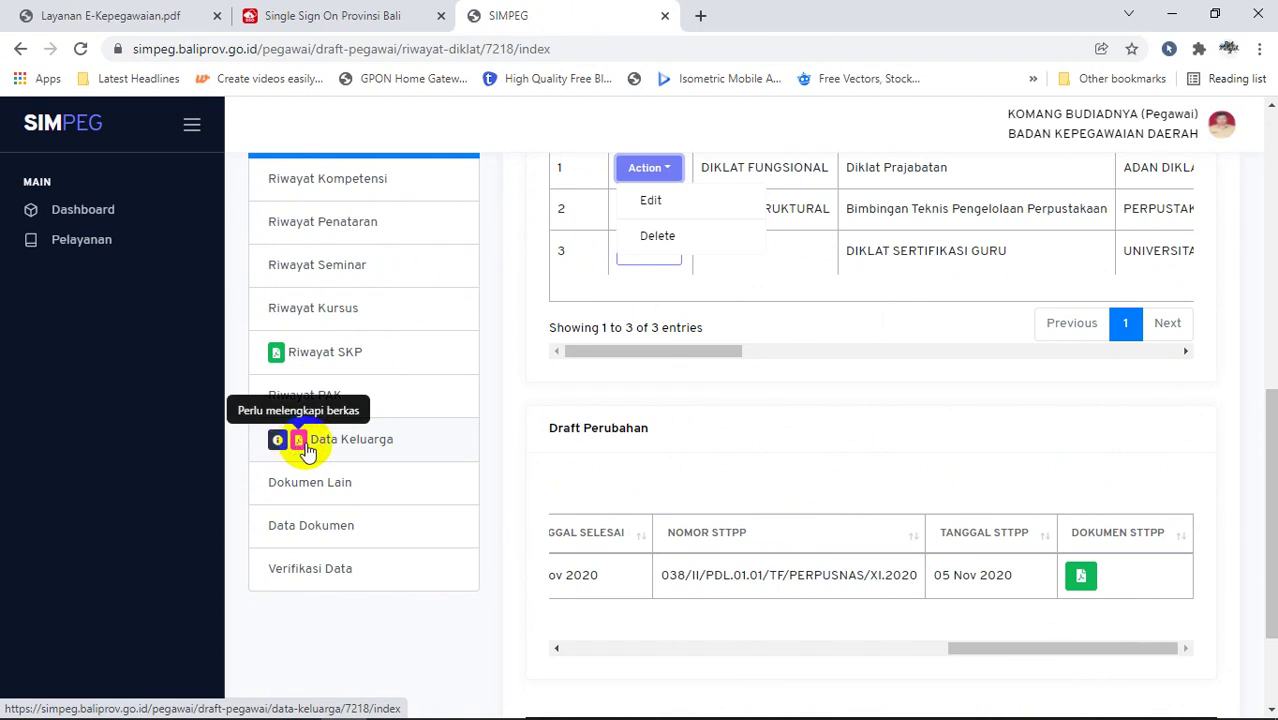
Step: In Data Keluarga, view the Edit/Delete options for the AYAH KANDUNG draft change
click(315, 444)
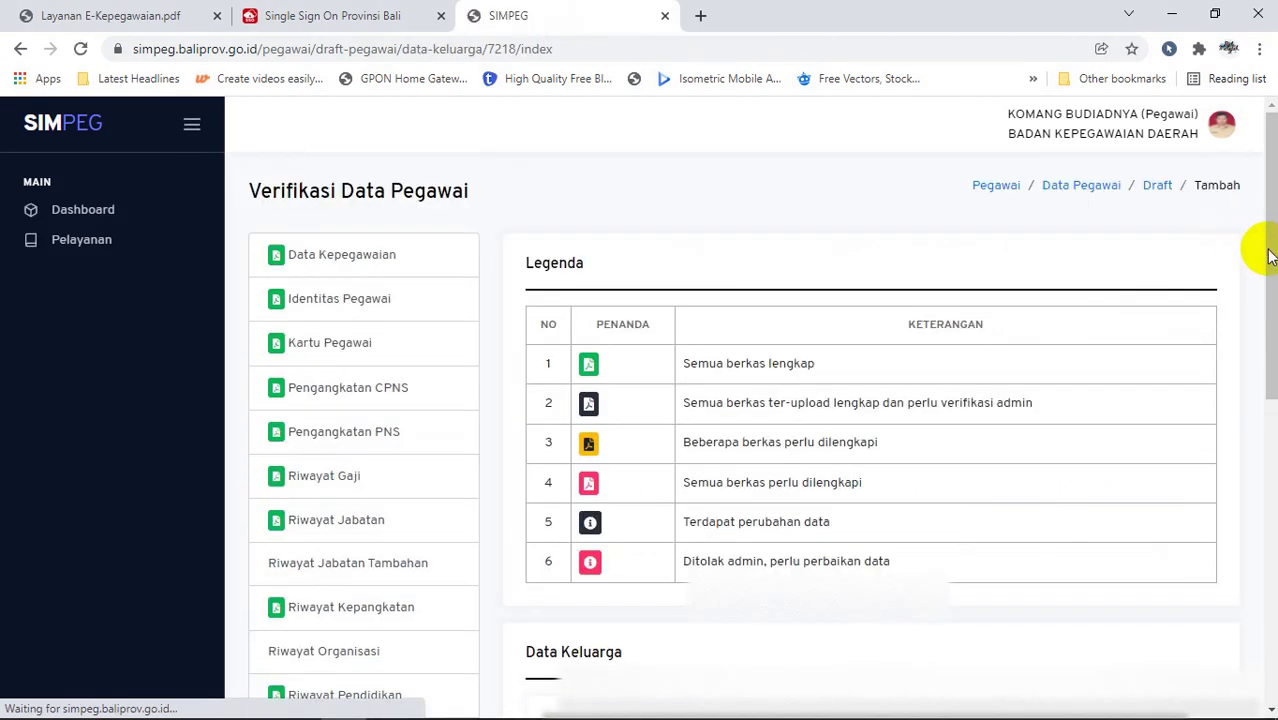
scroll(1262, 374, down, 2)
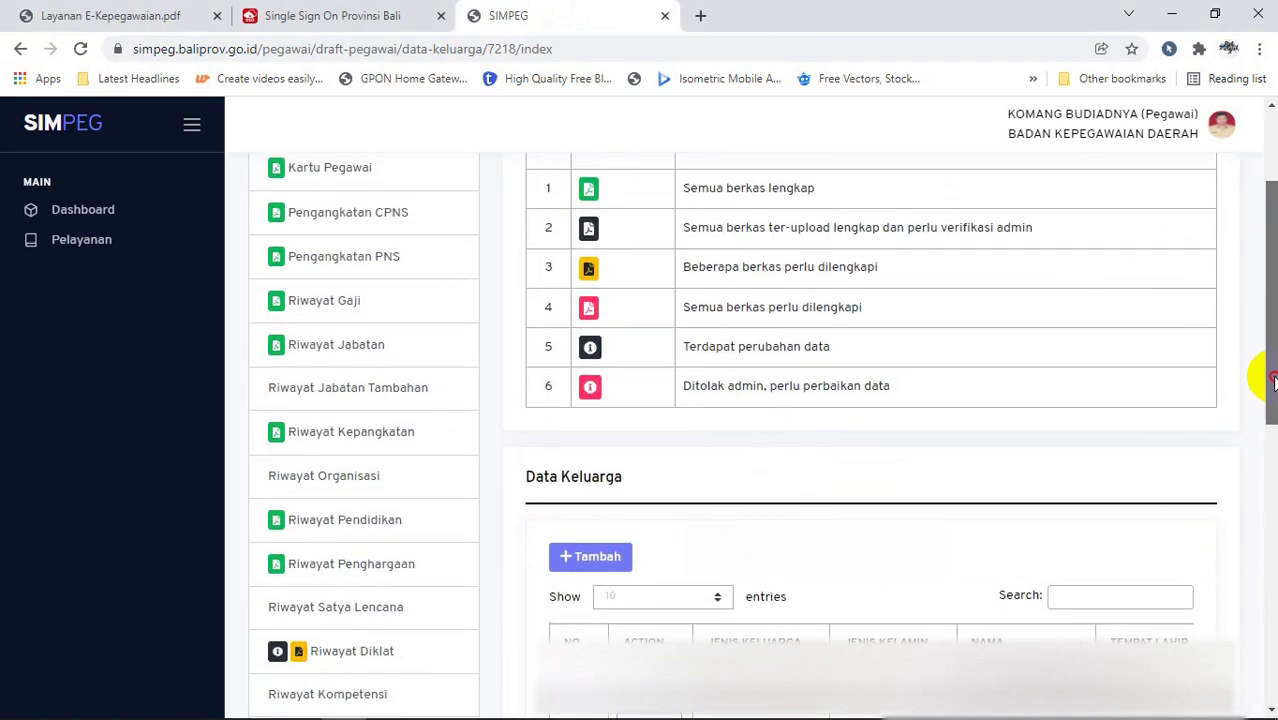
drag(1268, 378, 1268, 653)
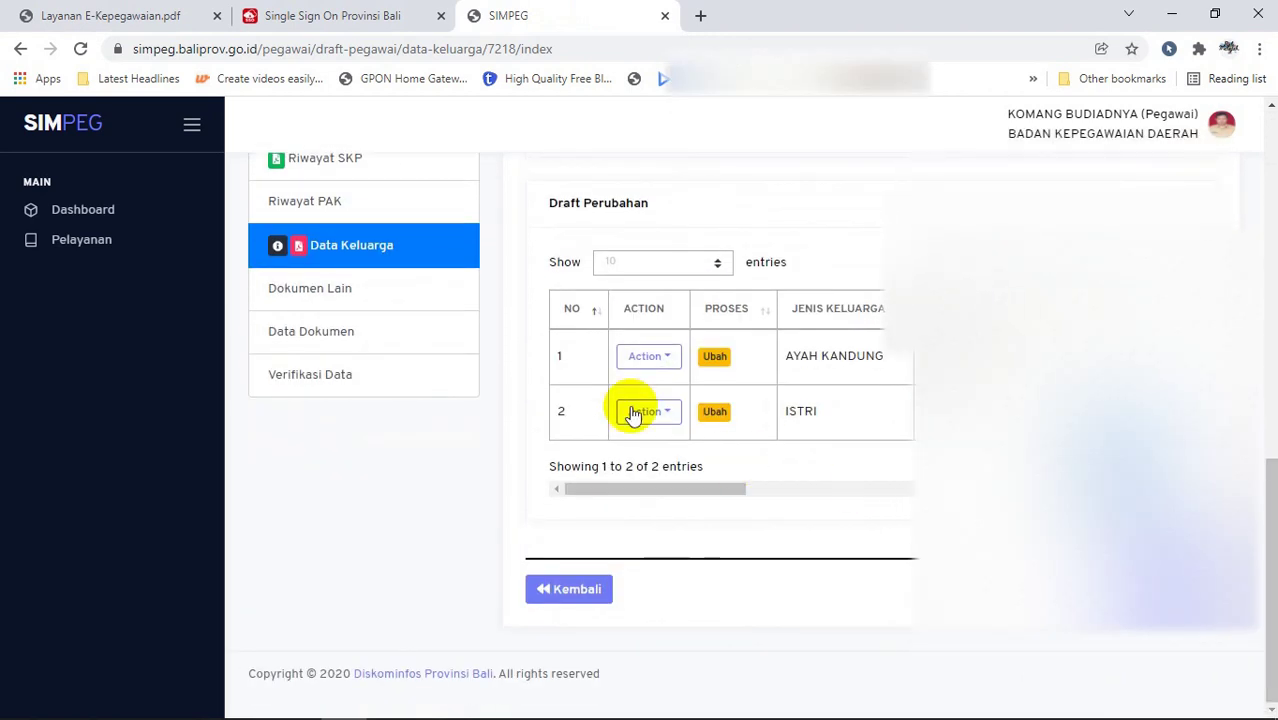
click(665, 362)
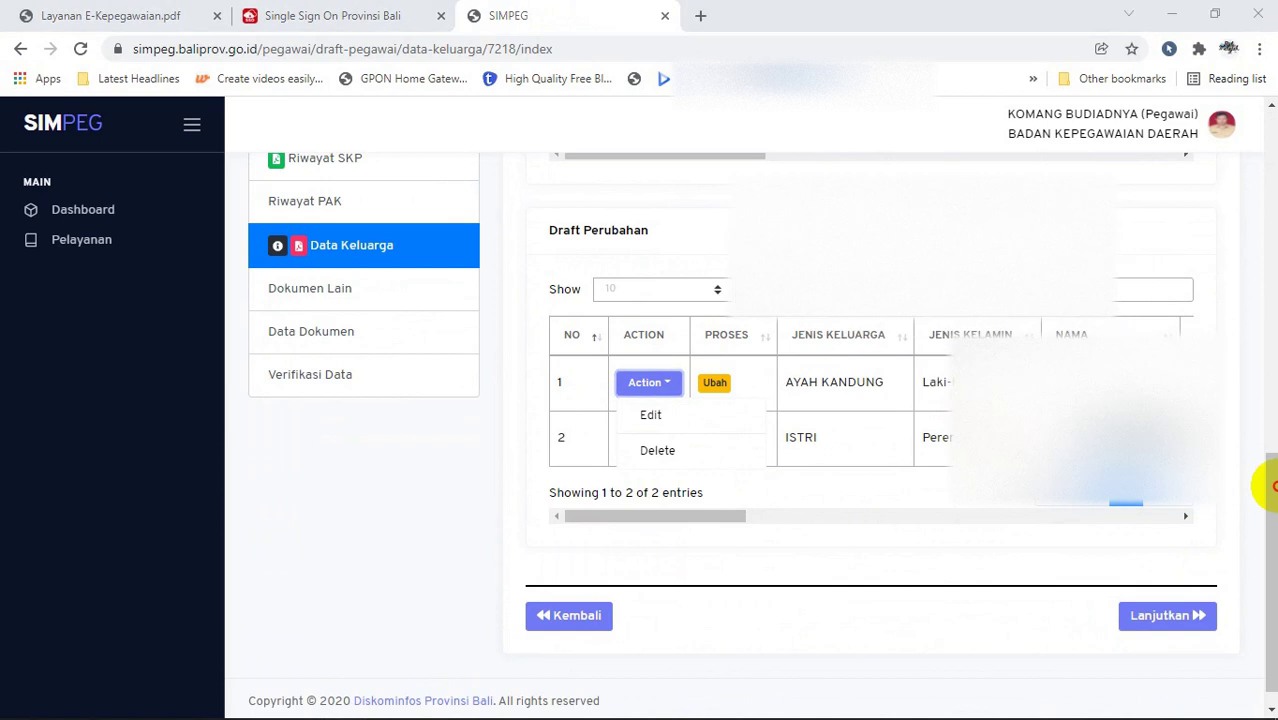
drag(1266, 466, 1266, 262)
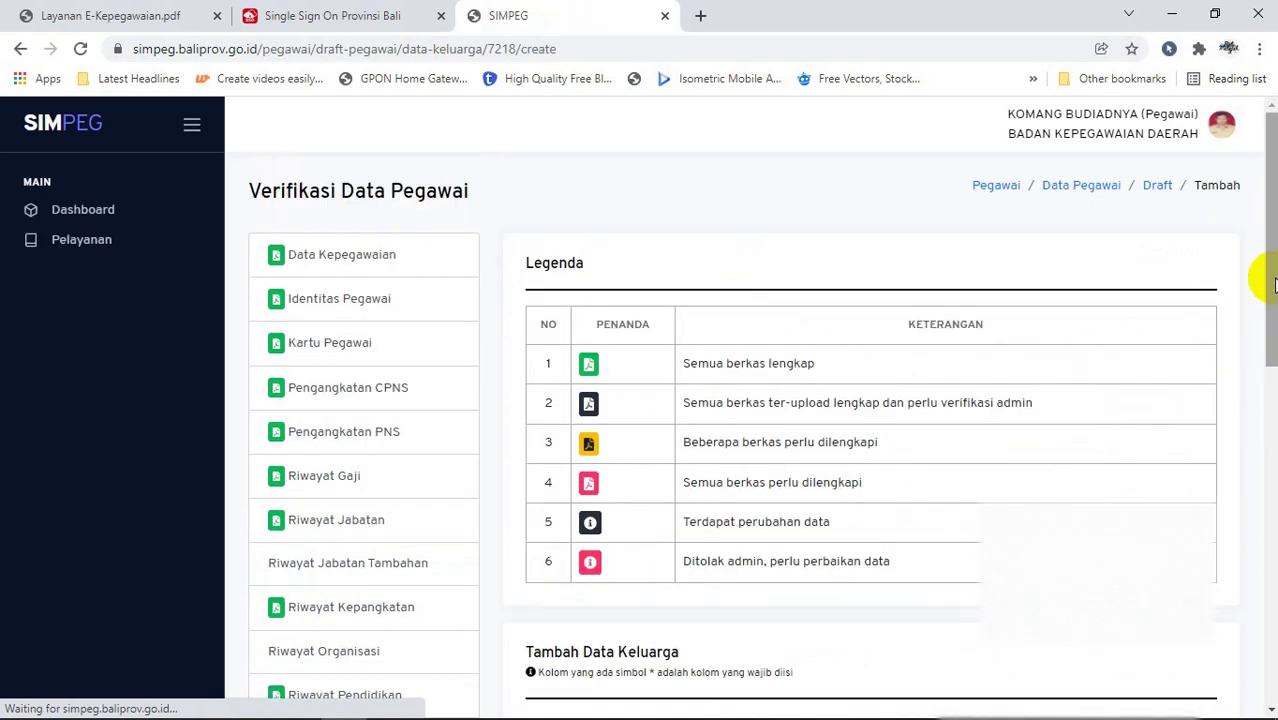
drag(1266, 286, 1266, 465)
click(853, 318)
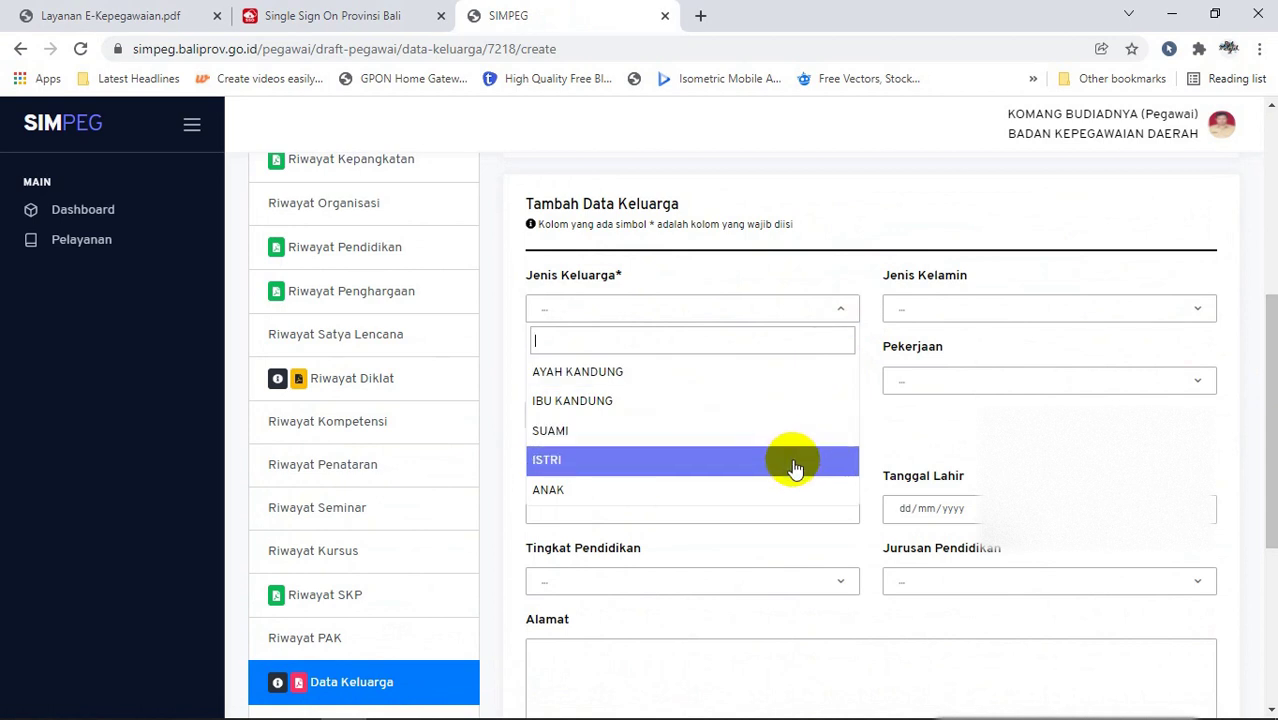
click(1021, 305)
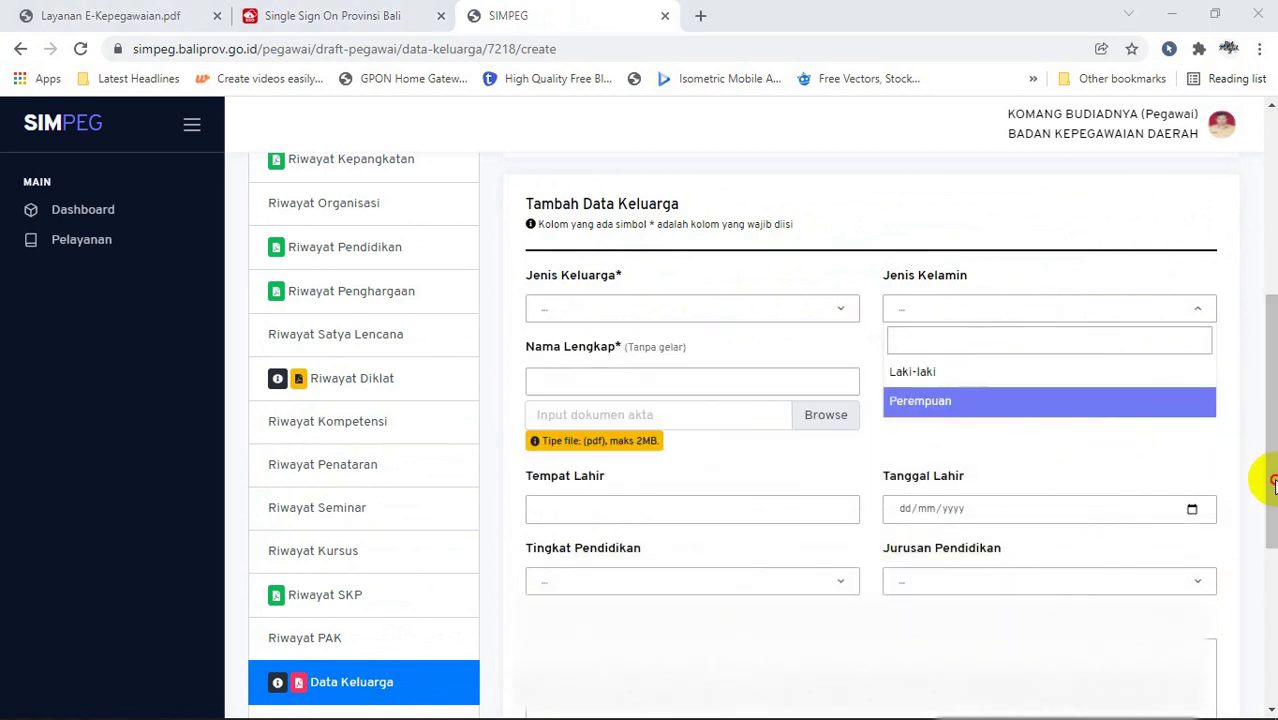
drag(1270, 480, 1255, 523)
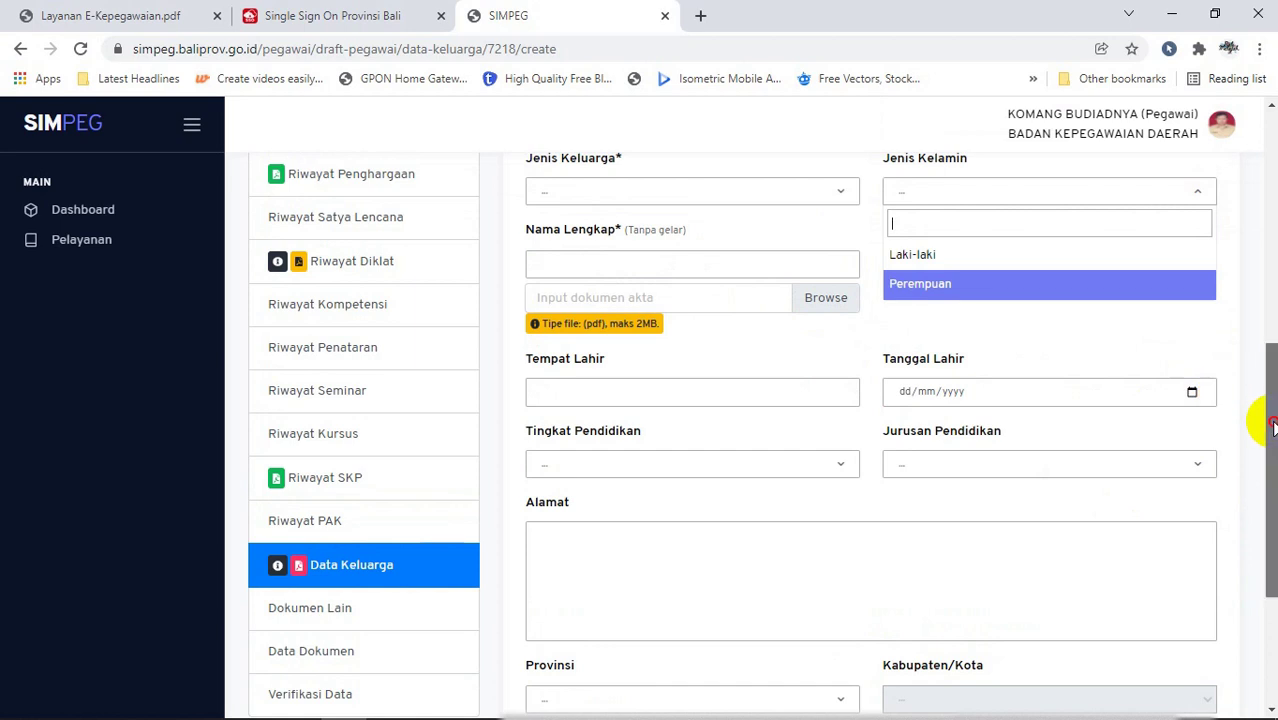
drag(1272, 425, 1258, 500)
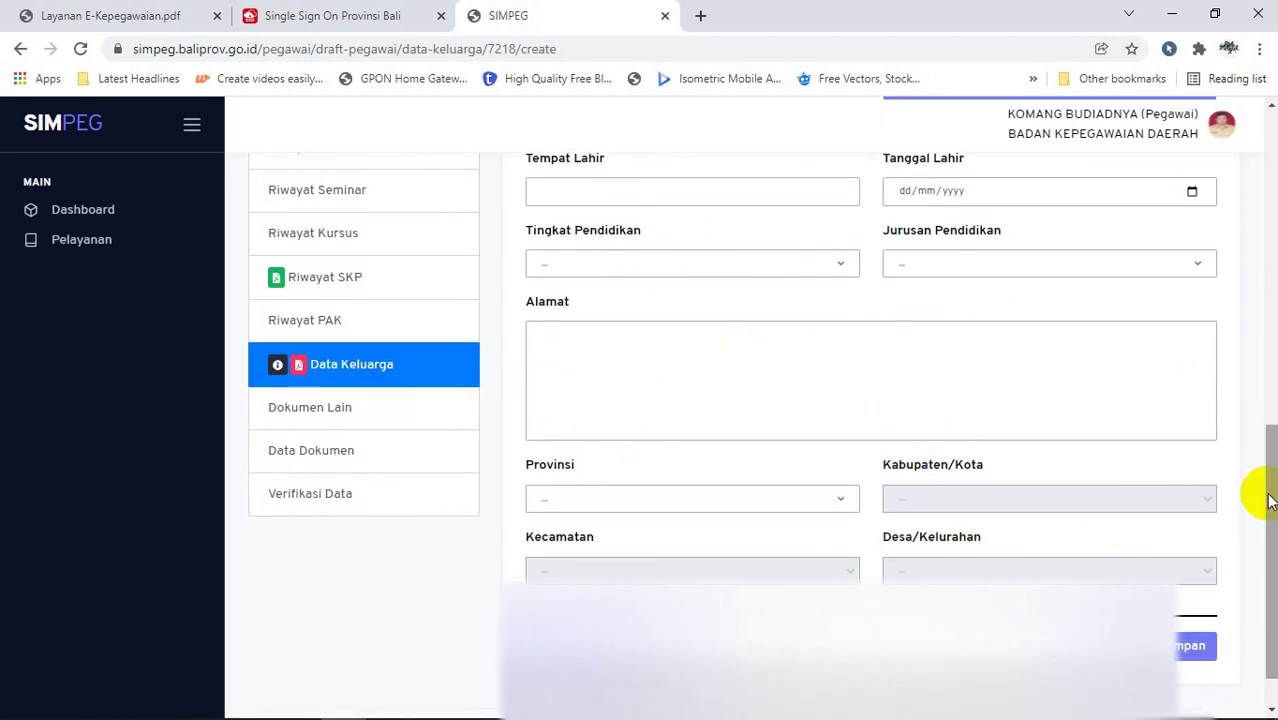
scroll(326, 425, up, 4)
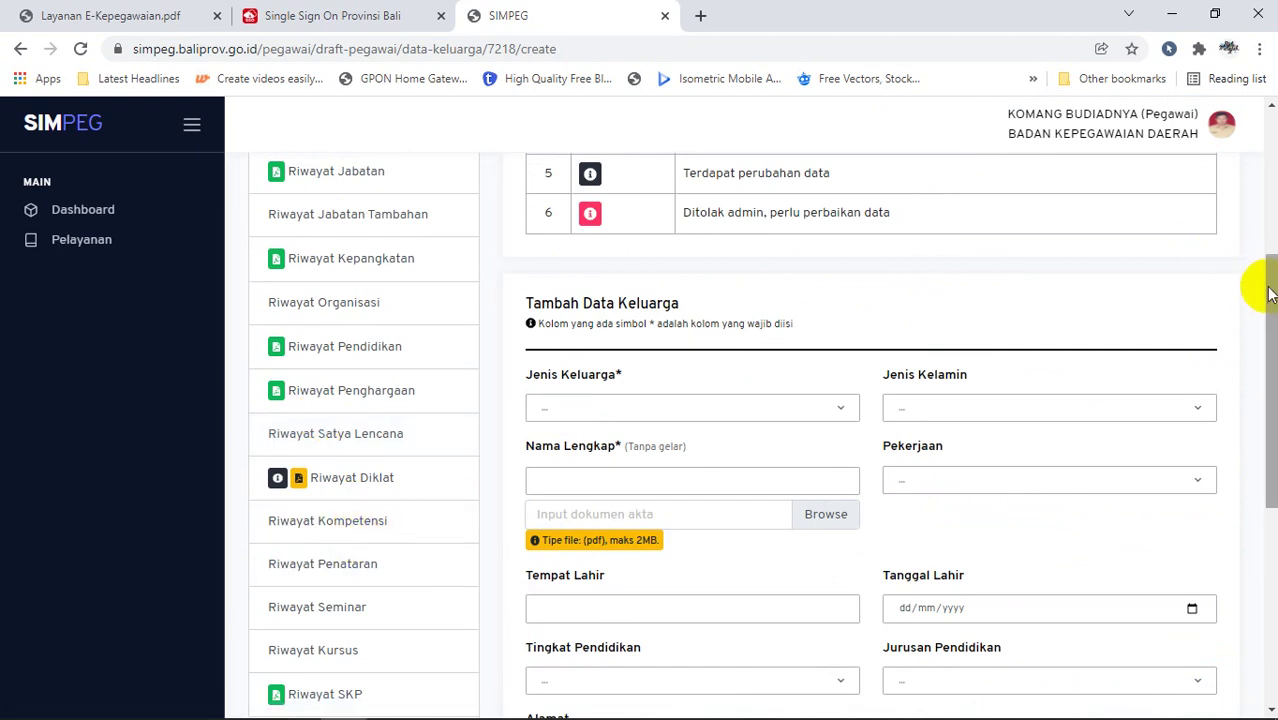
drag(1267, 285, 1244, 413)
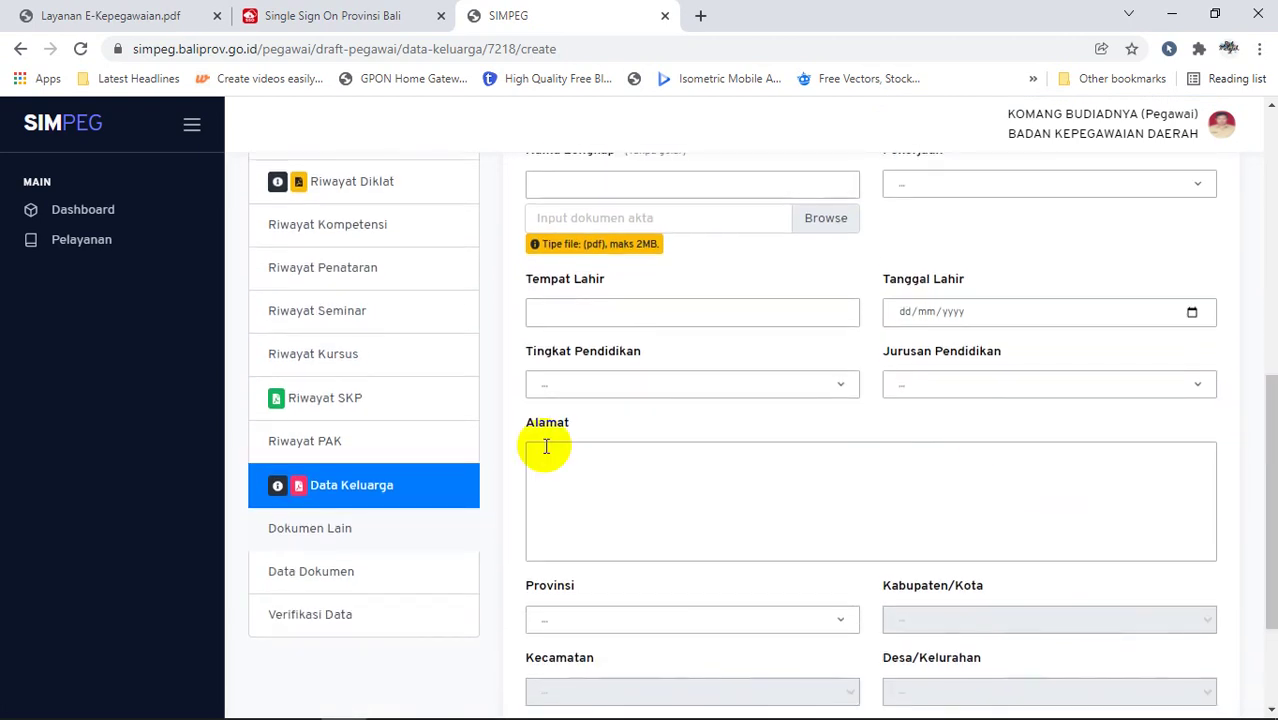
Step: Review the Sertifikat Diklat Teknis / Fungsional entry in Data Dokumen's Data Diklat table
click(351, 571)
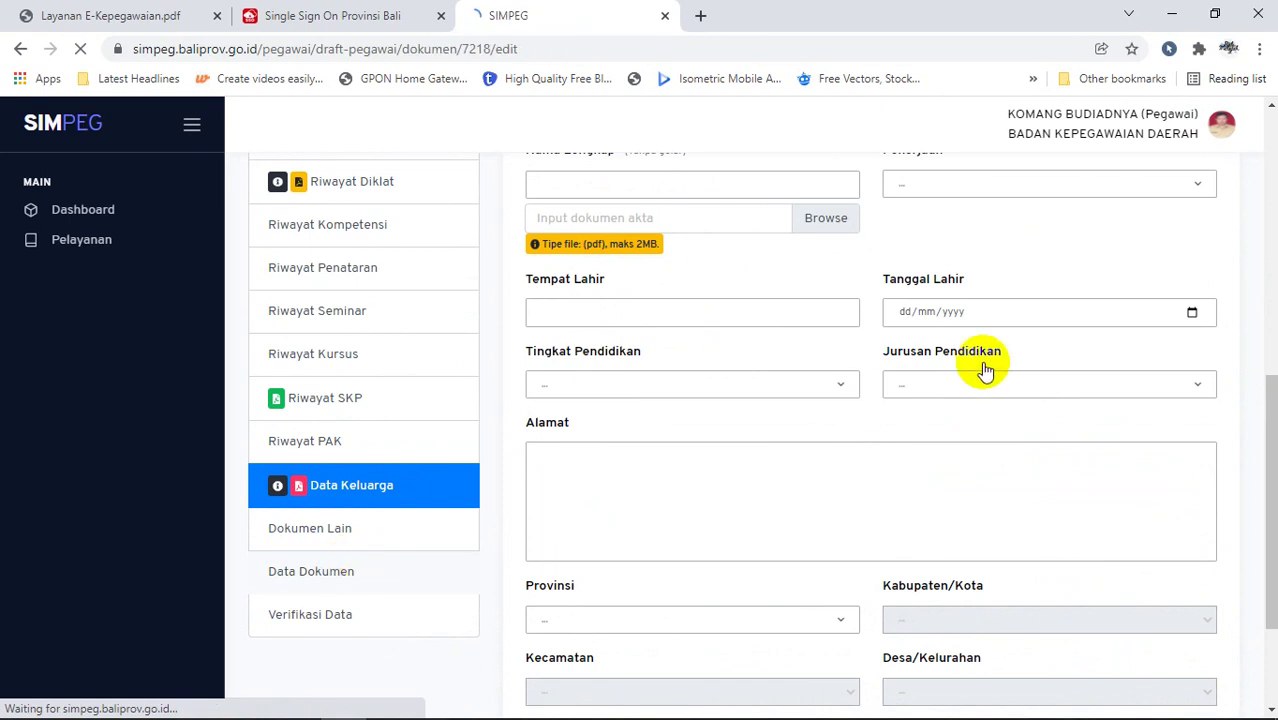
drag(1272, 265, 1262, 440)
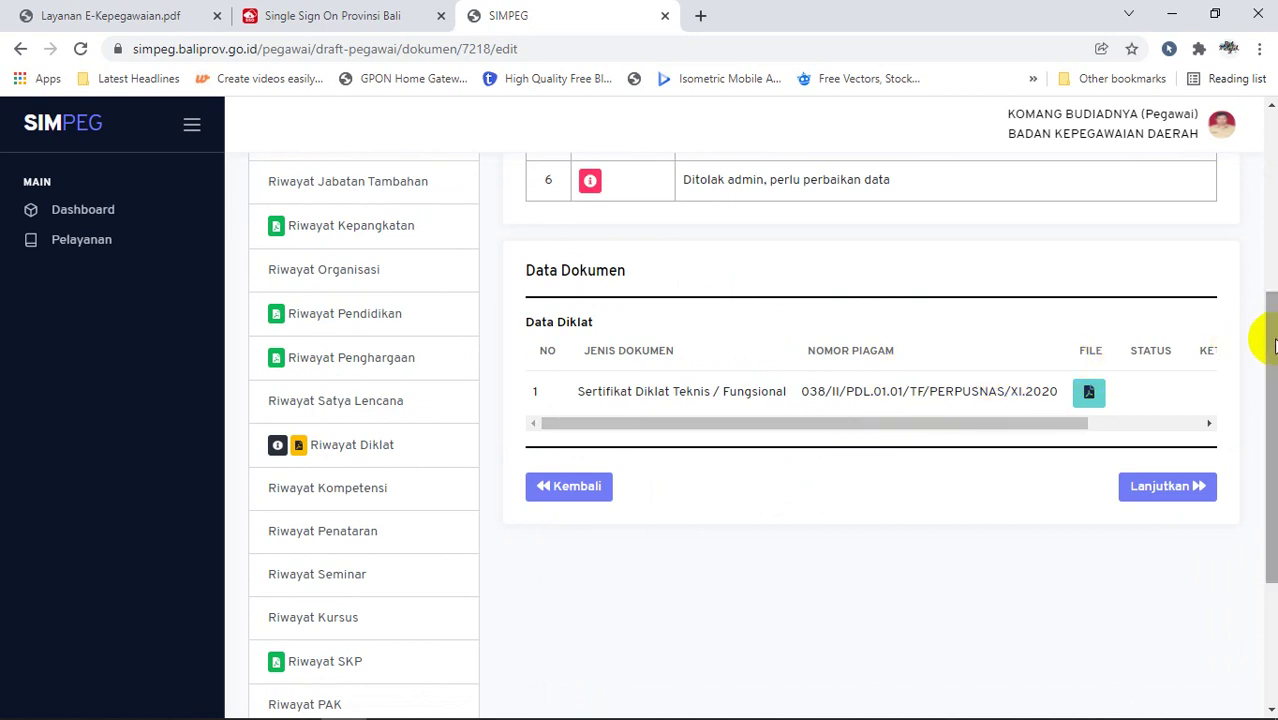
drag(1033, 421, 845, 443)
drag(1270, 358, 1266, 445)
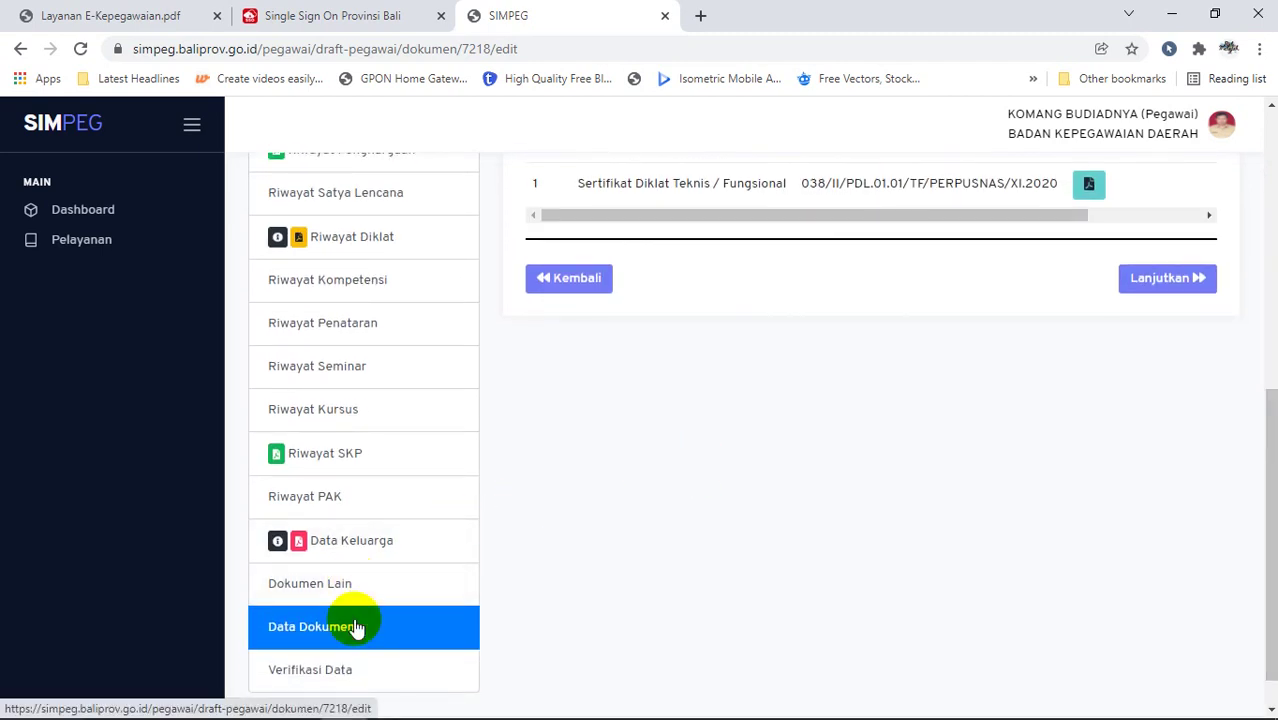
Step: Check that Dokumen Lain is empty, then go to the Verifikasi Data page
click(340, 584)
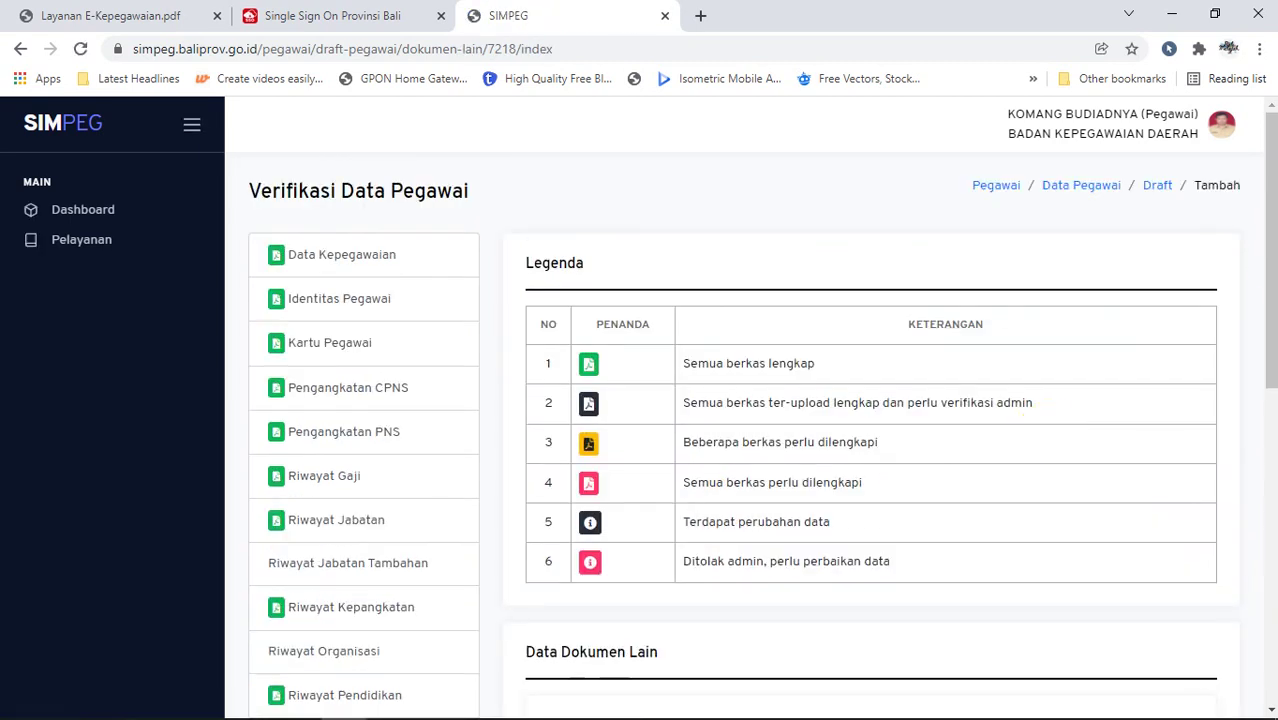
drag(1272, 262, 1272, 570)
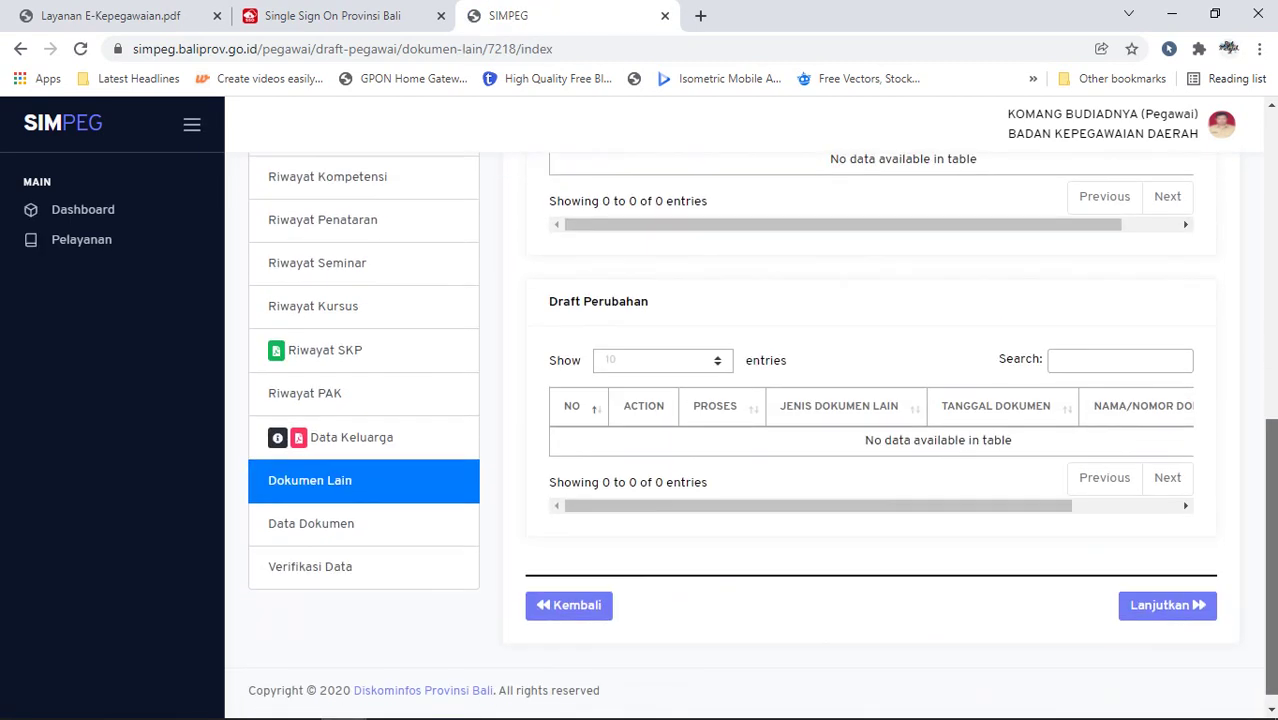
click(401, 572)
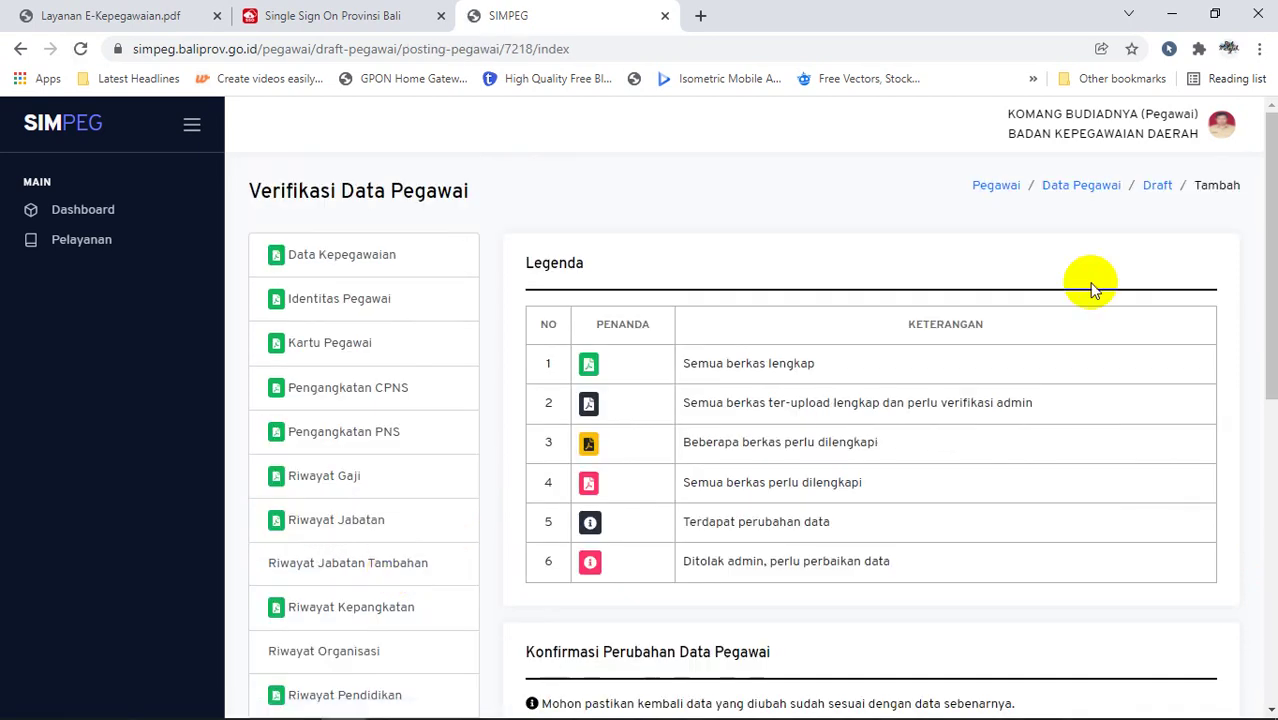
Step: Read the Konfirmasi Perubahan Data Pegawai statement, then switch to the Single Sign On dashboard
drag(1270, 205, 1272, 368)
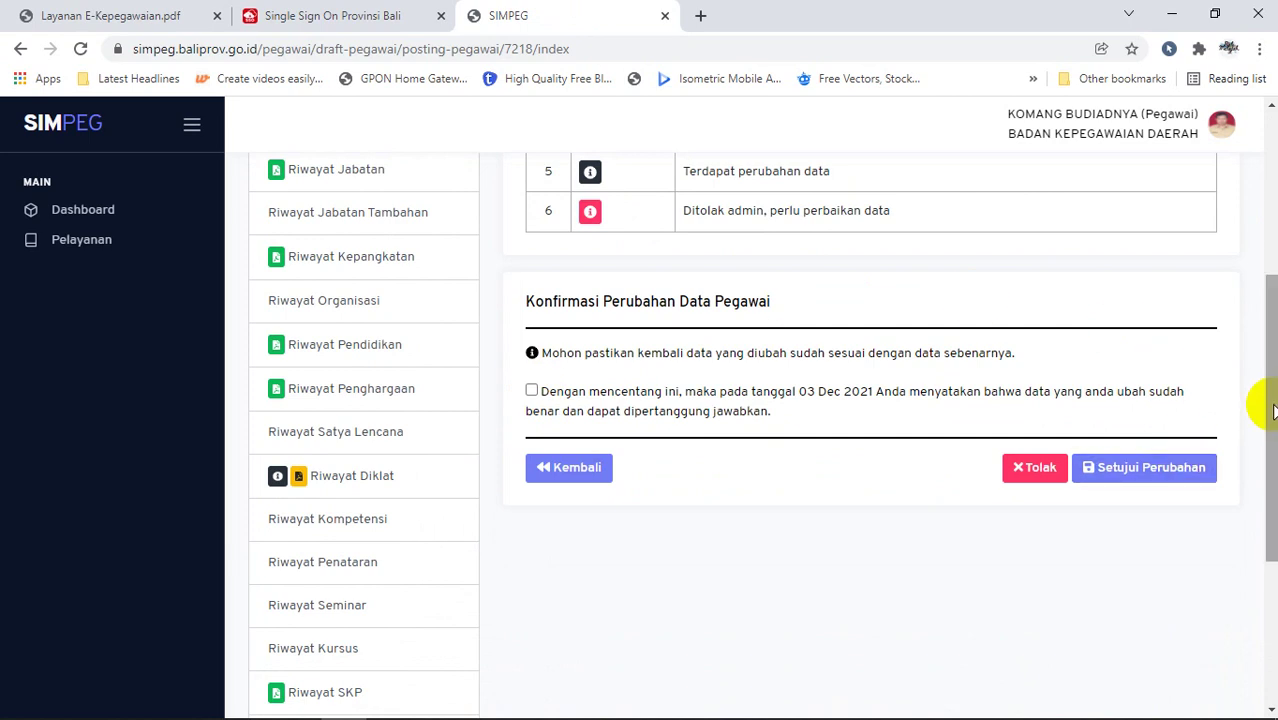
drag(1272, 408, 1268, 257)
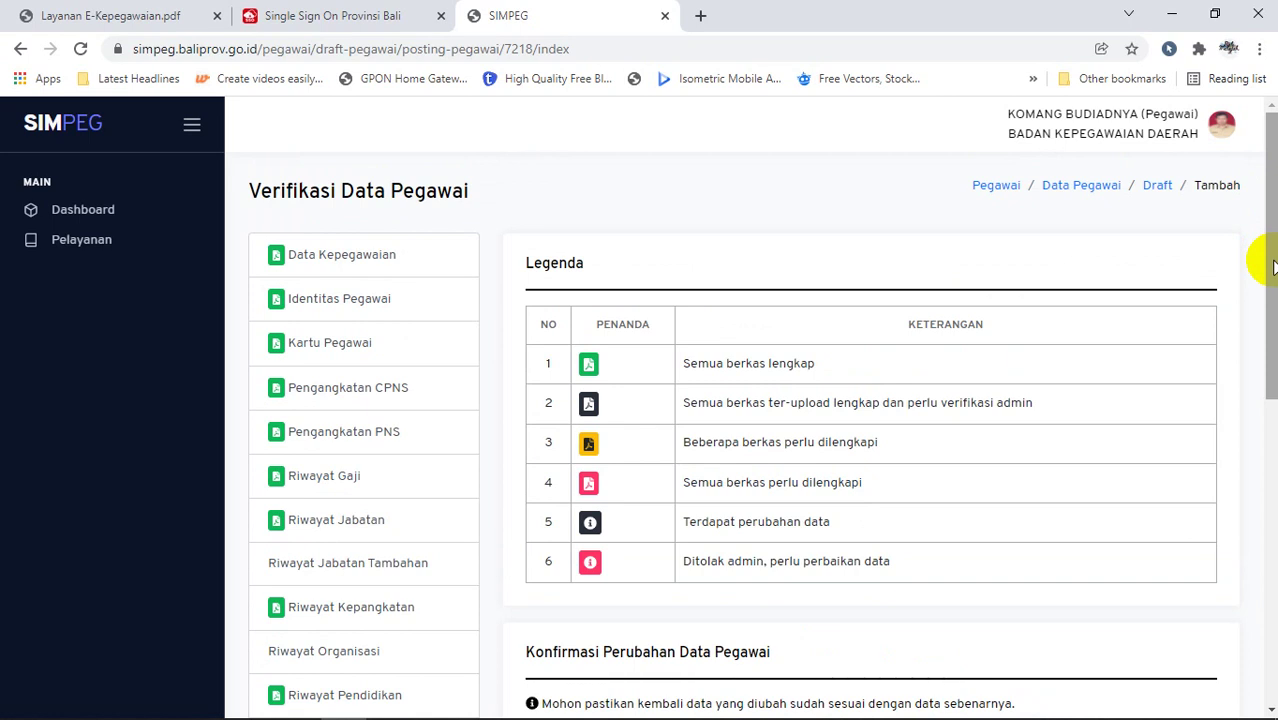
click(374, 22)
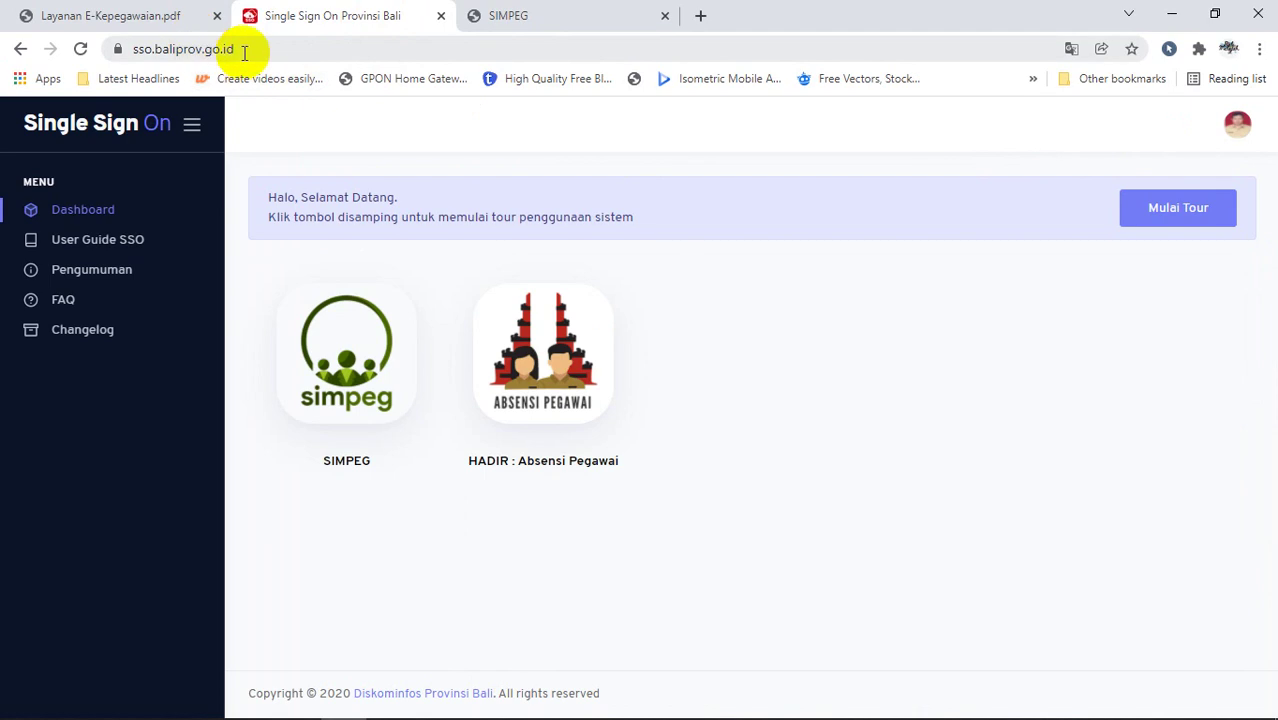
Step: Log out of SIMPEG, confirming with 'Ya, keluar!', and return to the SSO dashboard
click(528, 12)
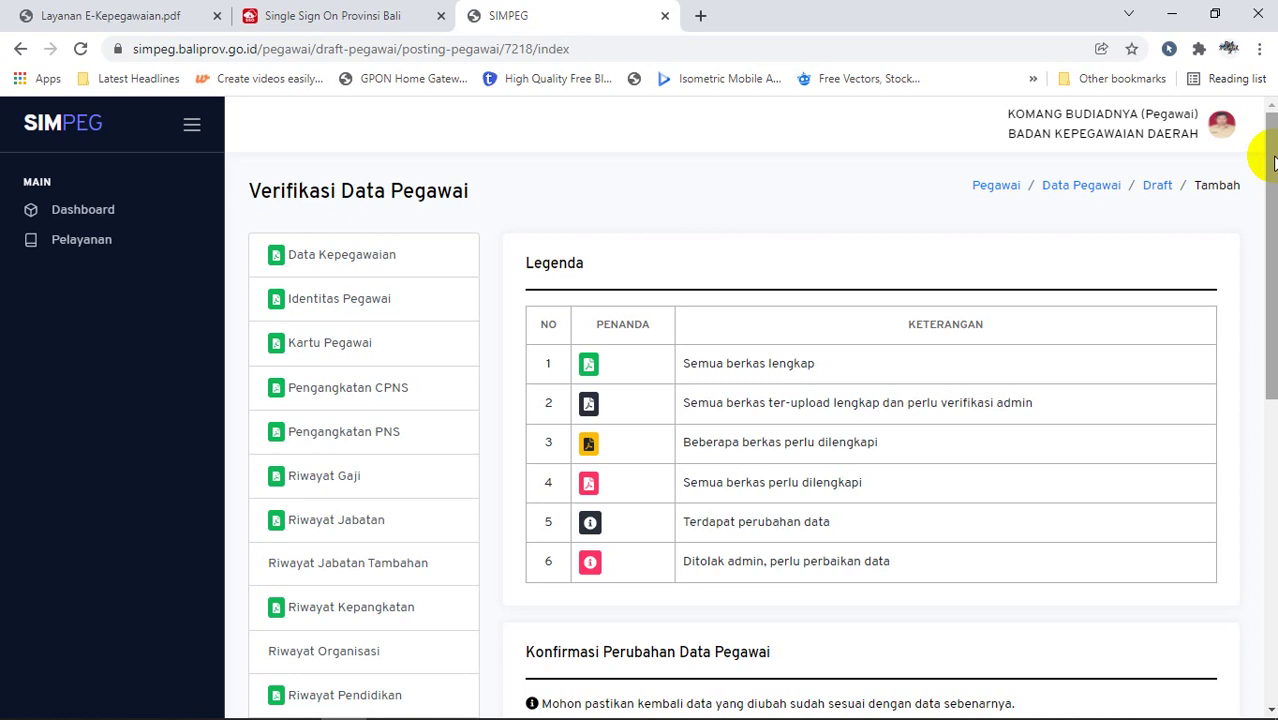
click(1221, 122)
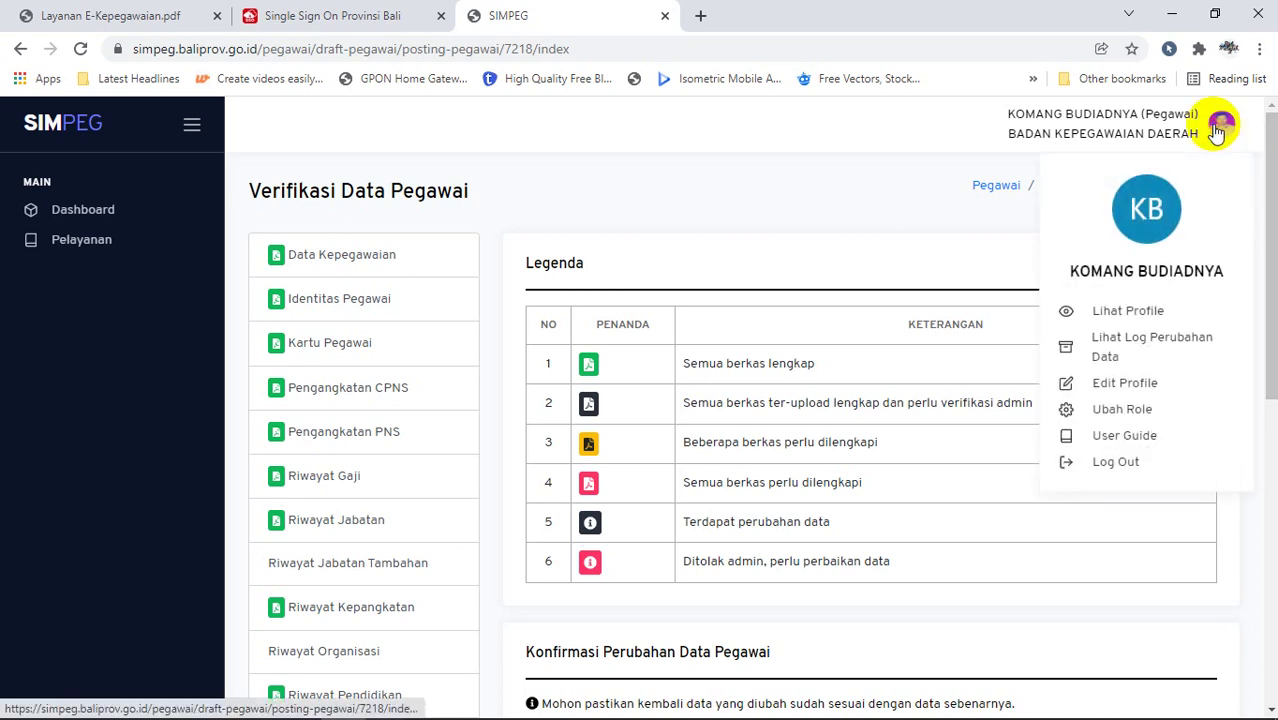
click(1139, 466)
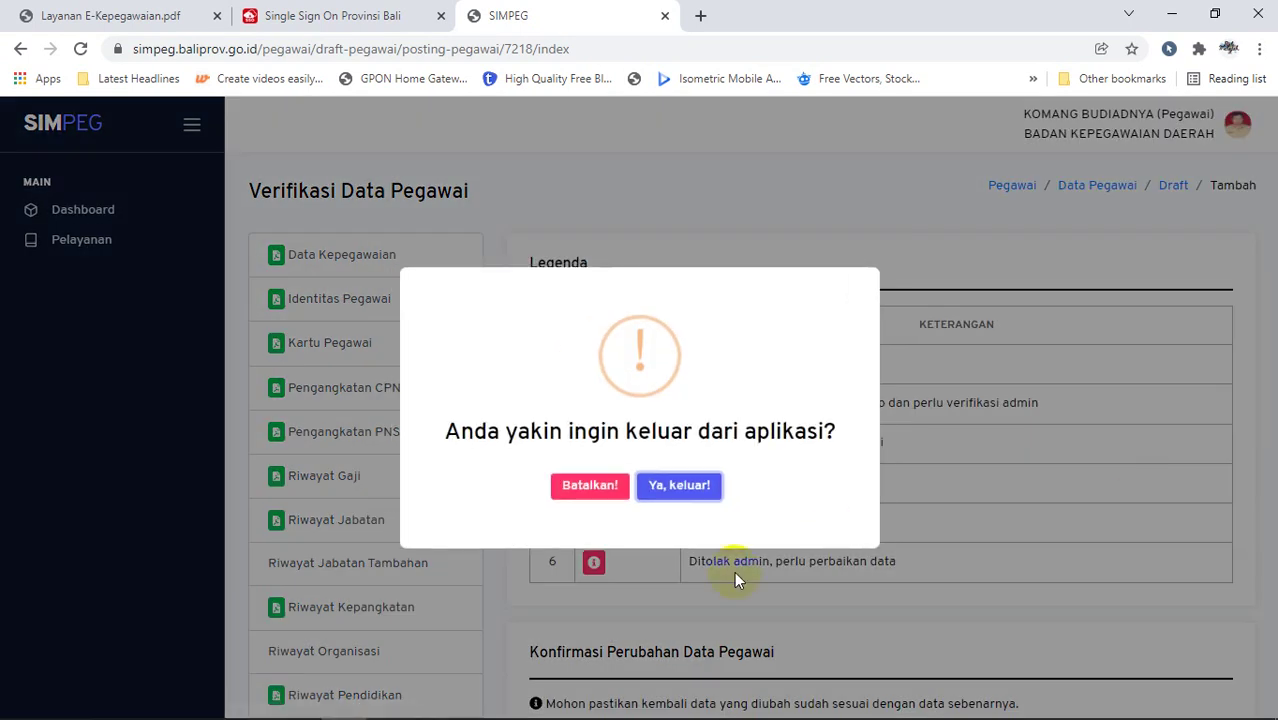
click(672, 488)
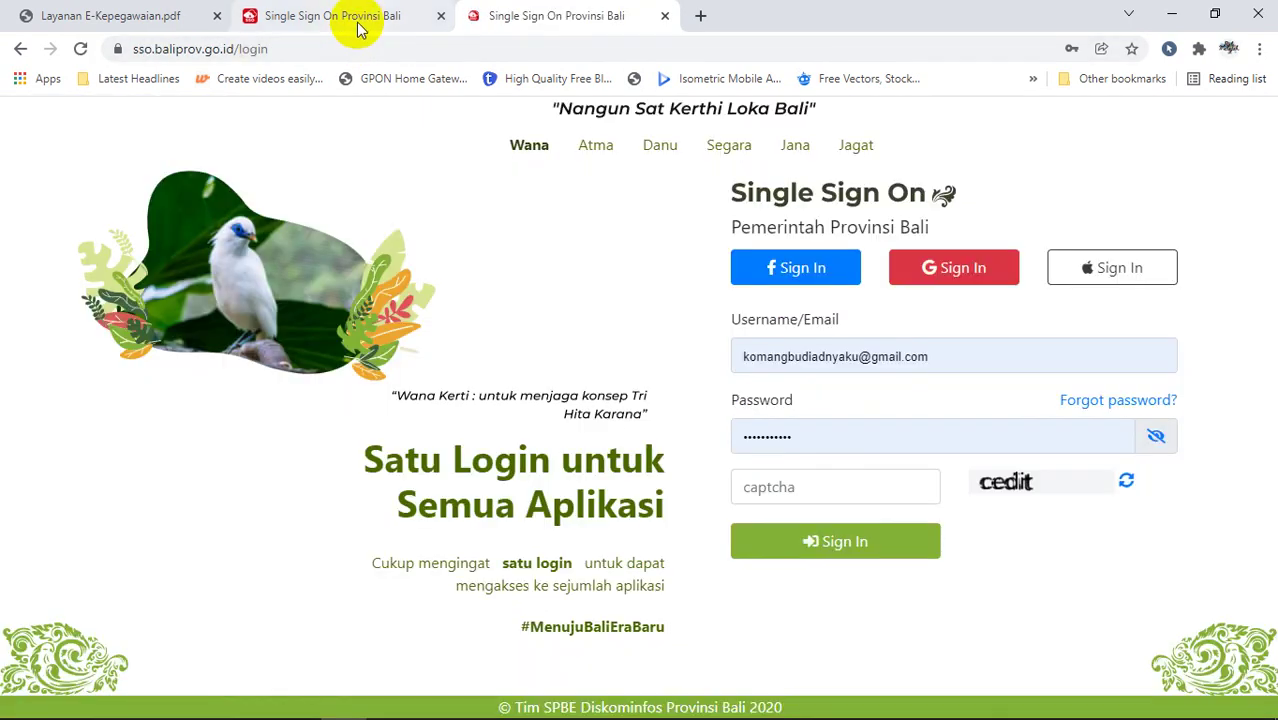
click(345, 20)
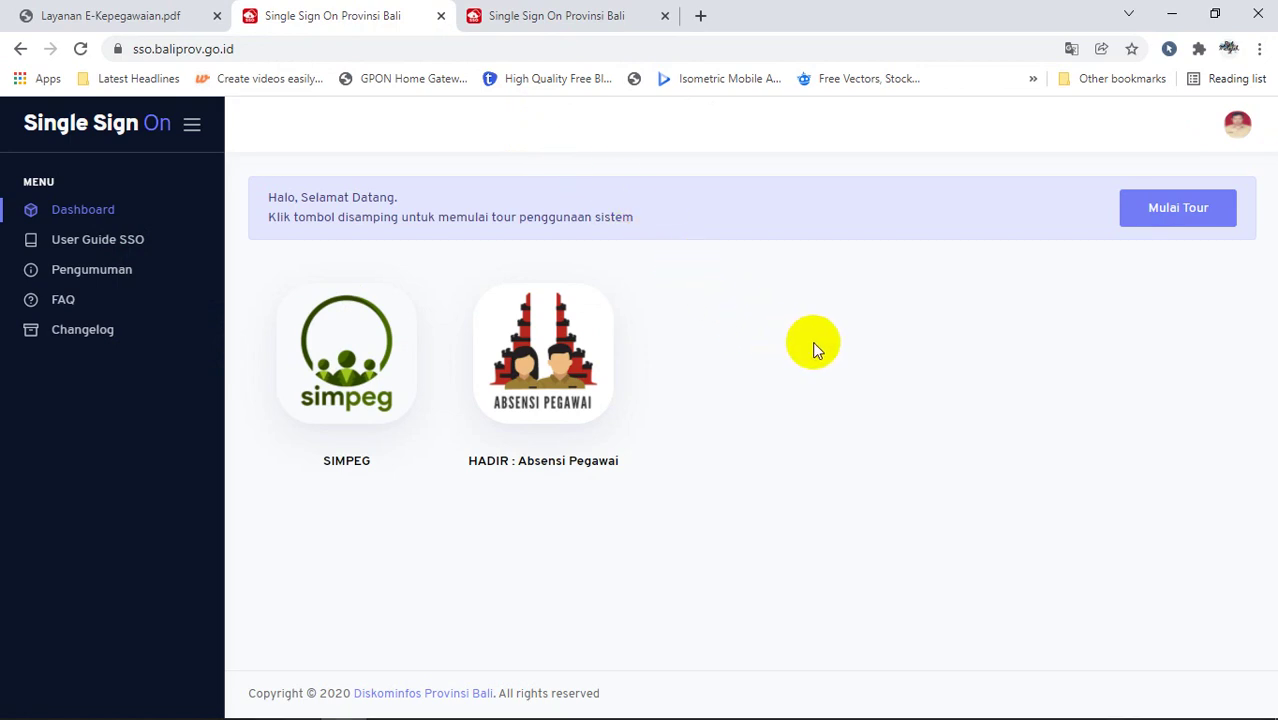
mouse_move(916, 703)
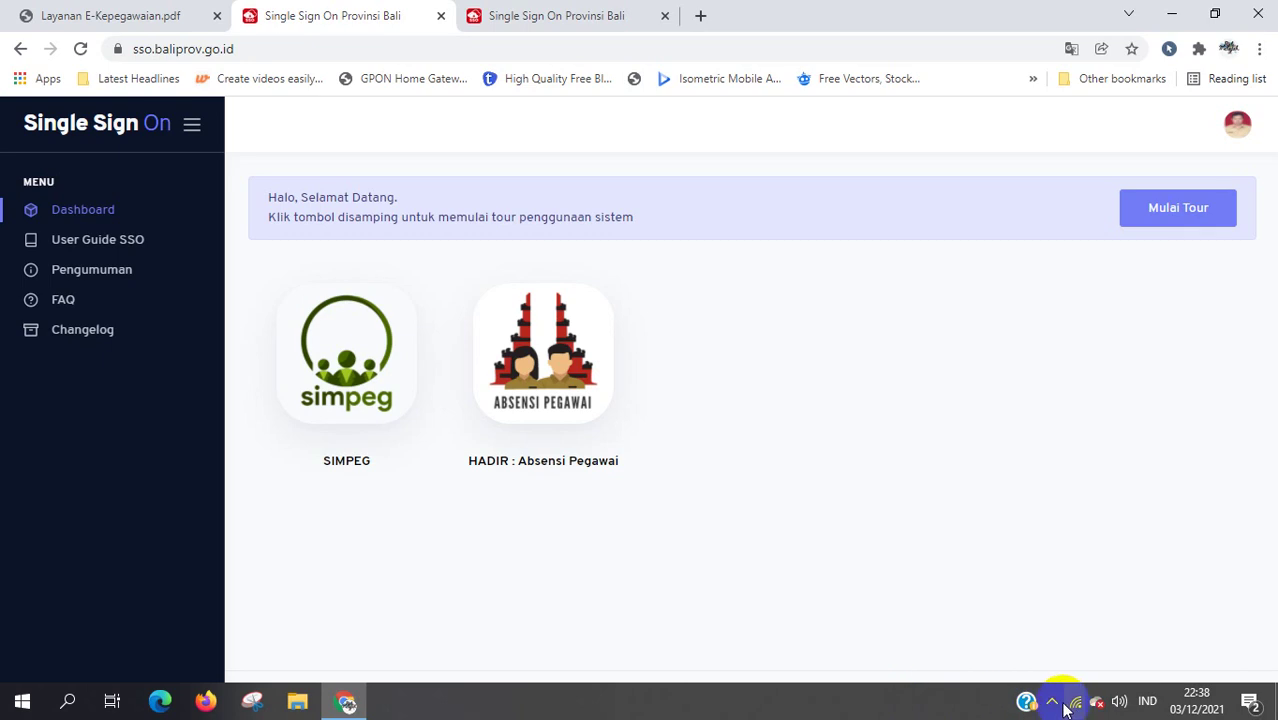